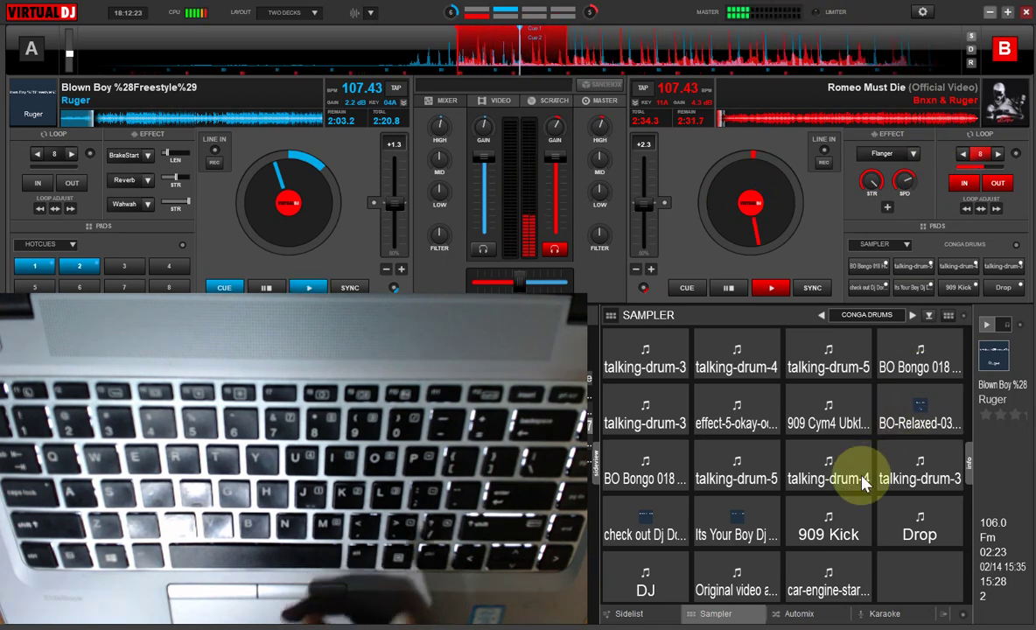
- Trigger the "Its Your Boy Dj" and 909 Cym4 samples from the CONGA DRUMS sampler bank over deck B's looped track
{"action": "left_click", "coordinate": [737, 530]}
{"action": "left_click", "coordinate": [737, 530]}
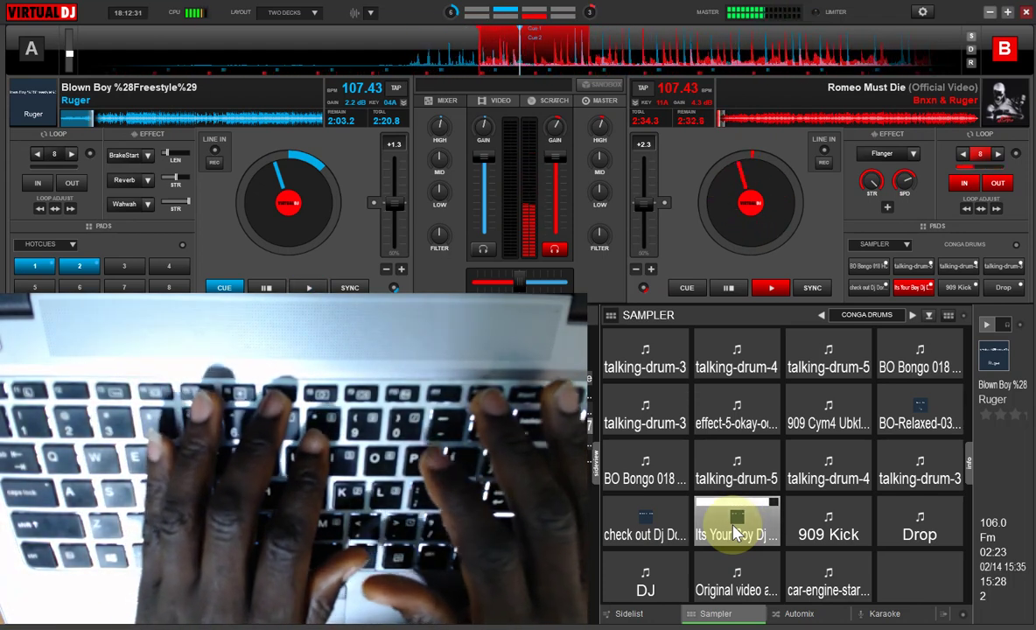
{"action": "key", "text": "7"}
{"action": "key", "text": "8"}
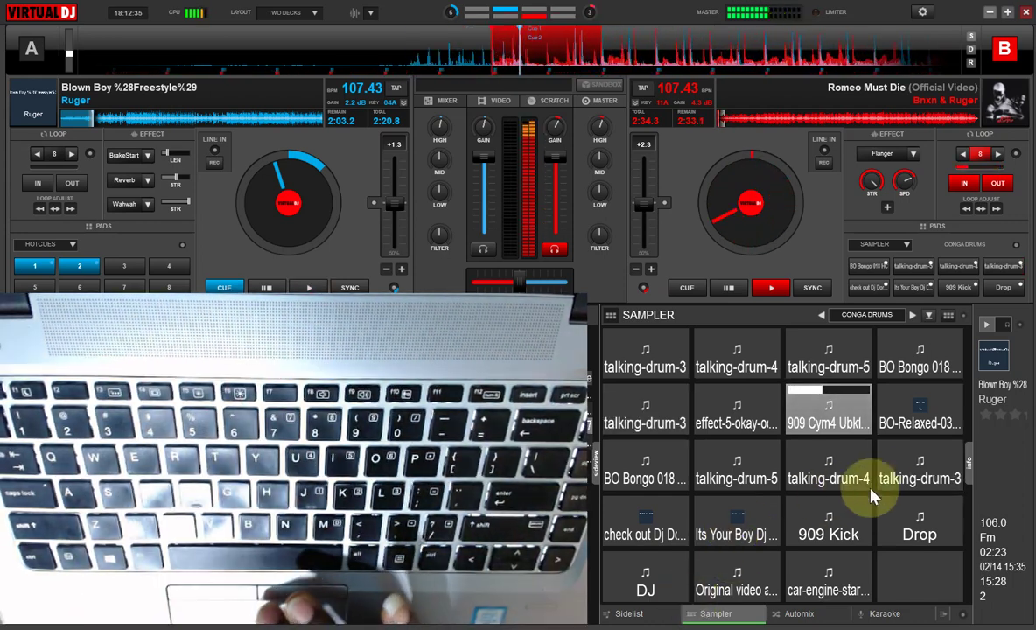
- Play the Drop and car-engine-start samples from the CONGA DRUMS bank over the looped track
{"action": "left_click", "coordinate": [929, 529]}
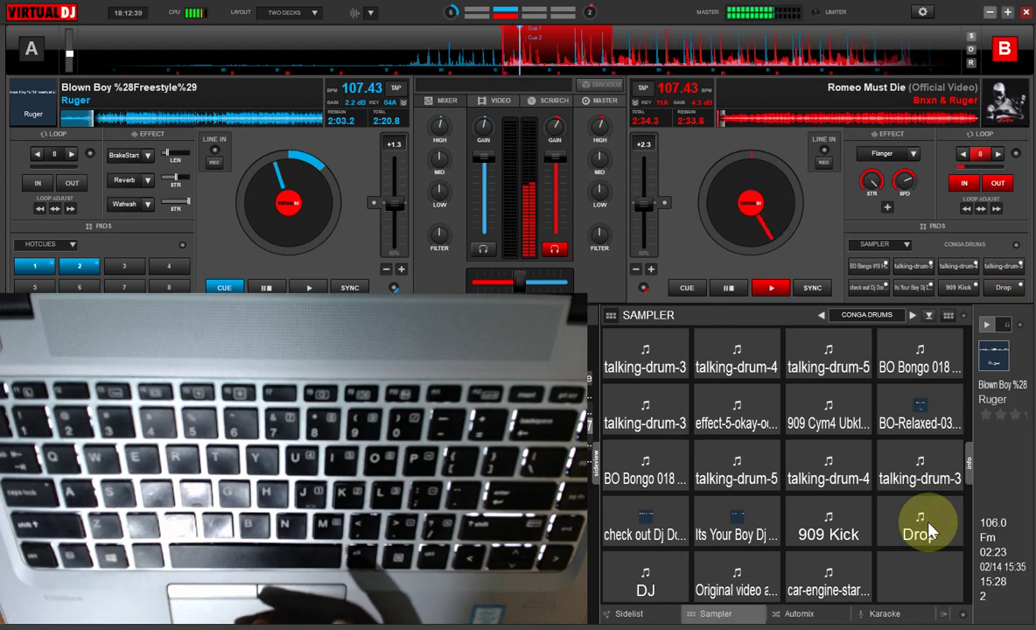
{"action": "left_click", "coordinate": [929, 529]}
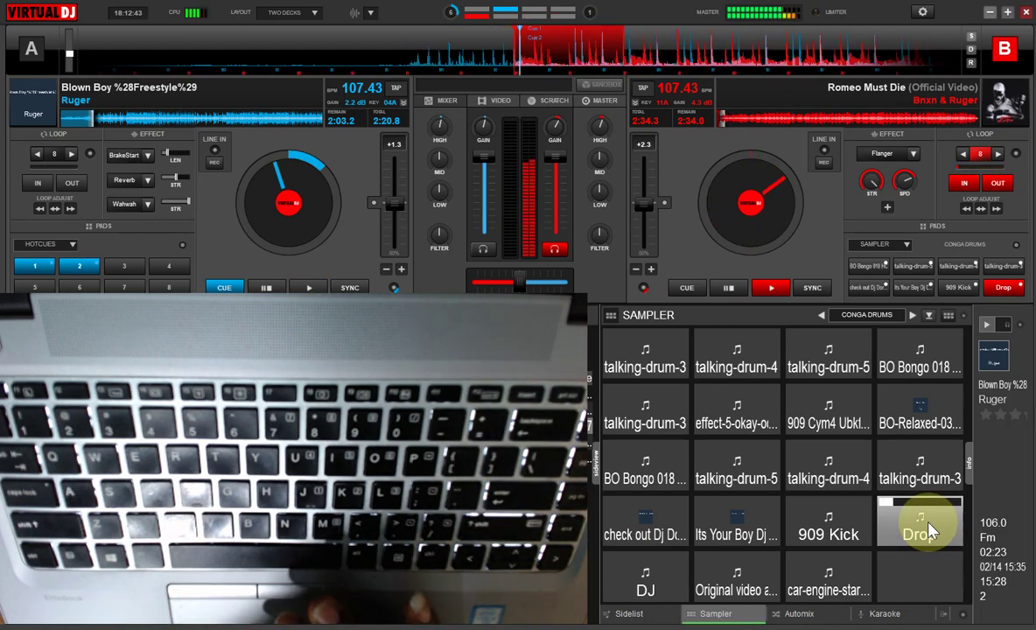
{"action": "left_click", "coordinate": [834, 584]}
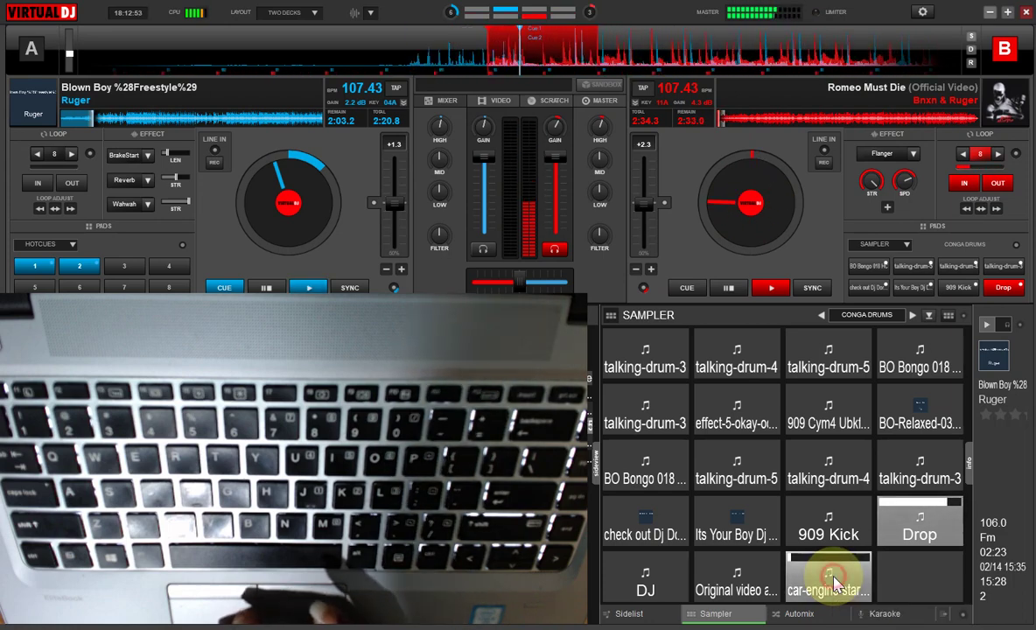
{"action": "left_click", "coordinate": [833, 583]}
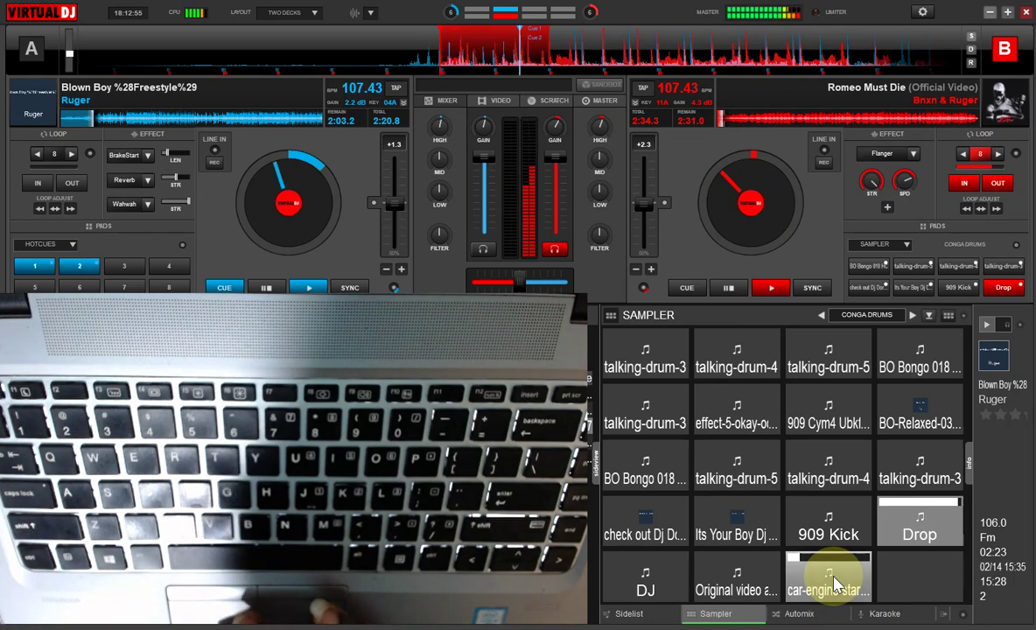
{"action": "left_click", "coordinate": [834, 583]}
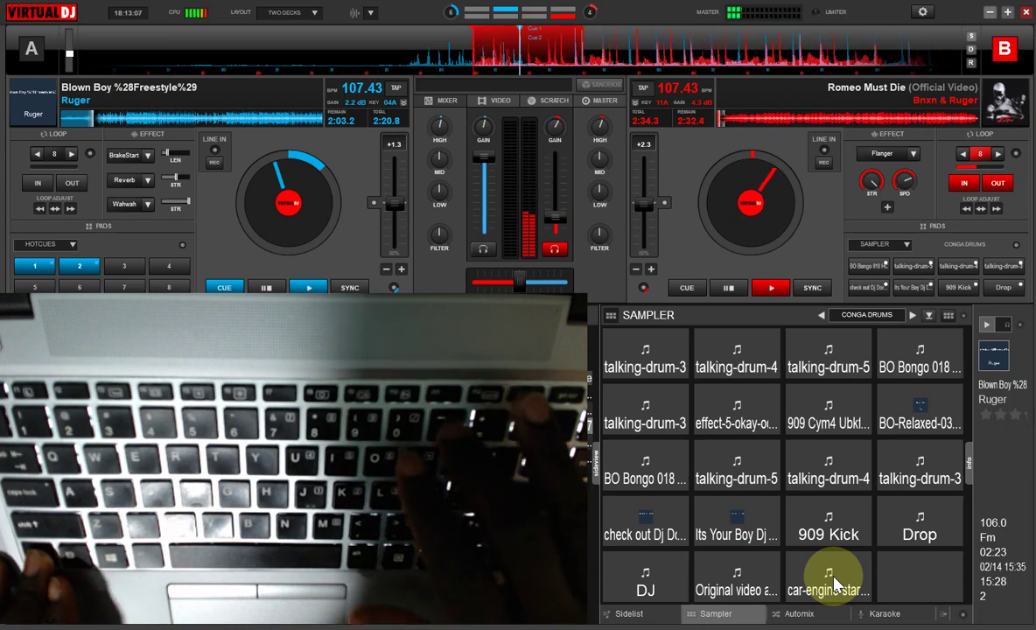
- Bring back the sampler pads and pause deck B's track at its start point
{"action": "key", "text": "space"}
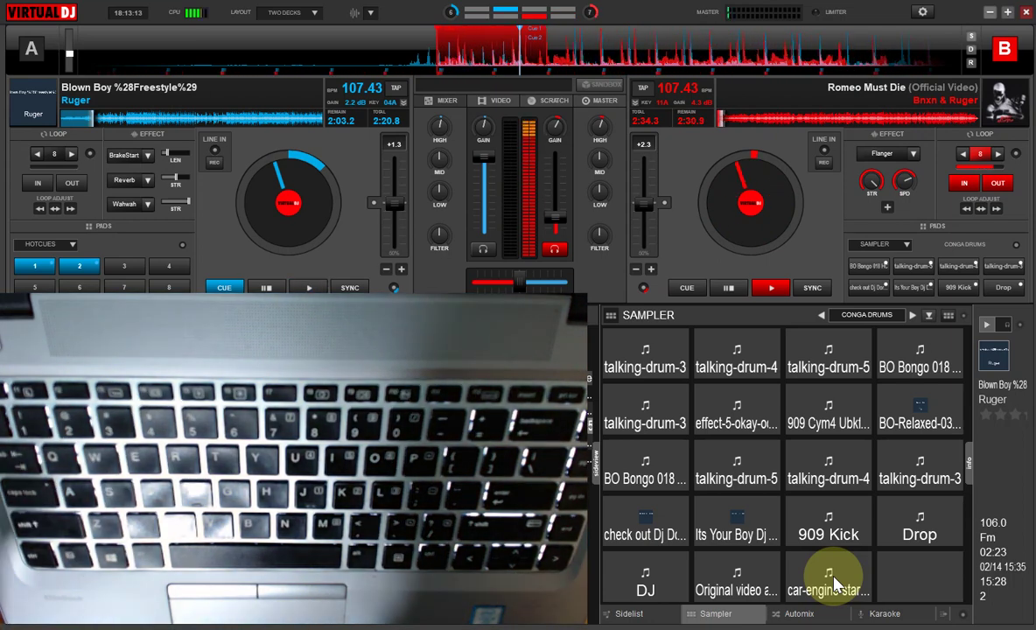
{"action": "key", "text": "space"}
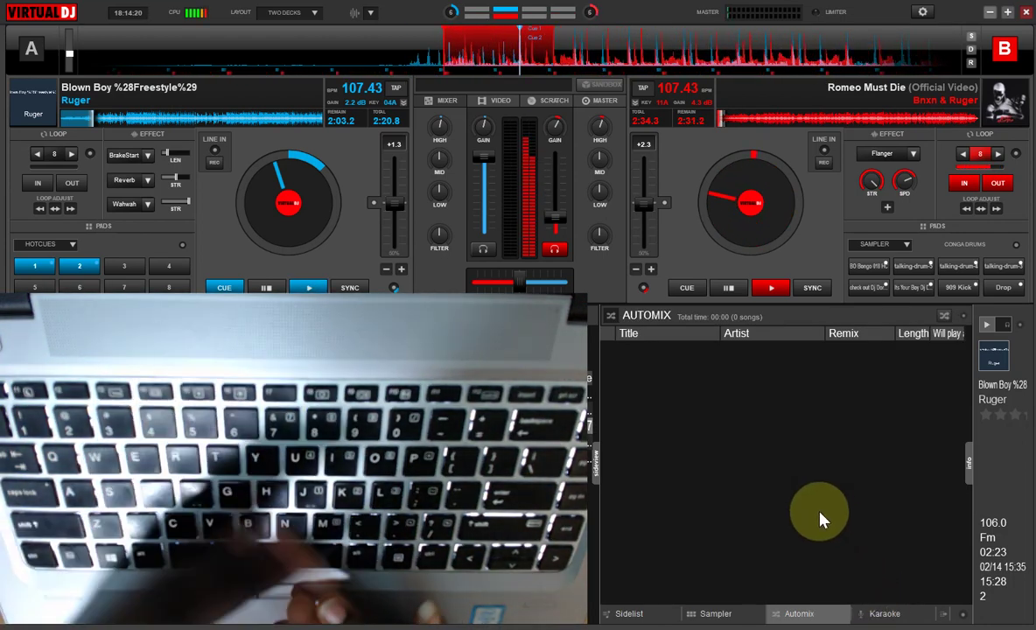
{"action": "left_click", "coordinate": [710, 615]}
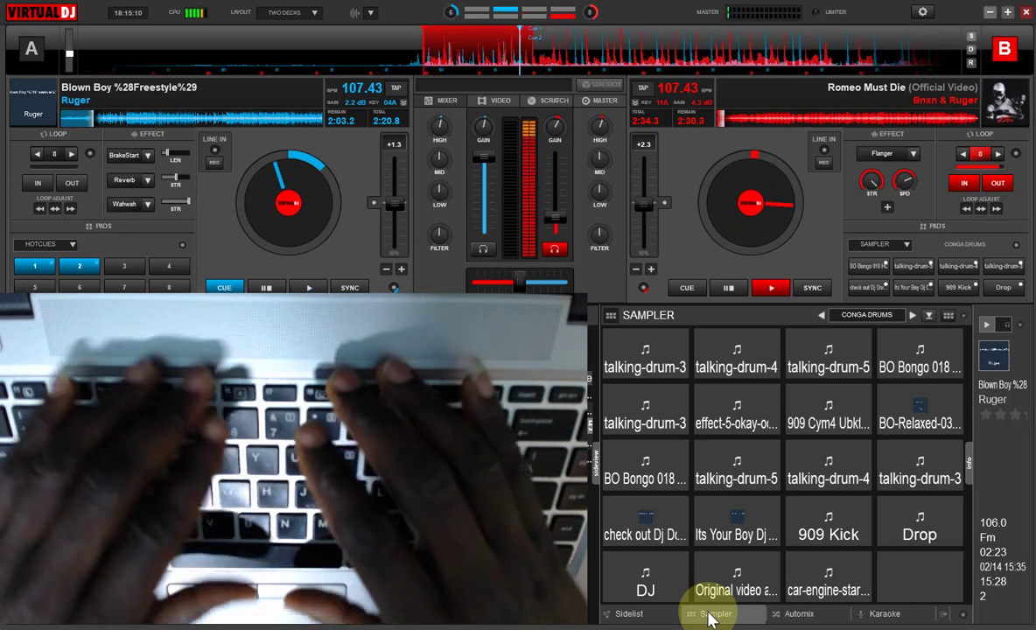
{"action": "key", "text": "space"}
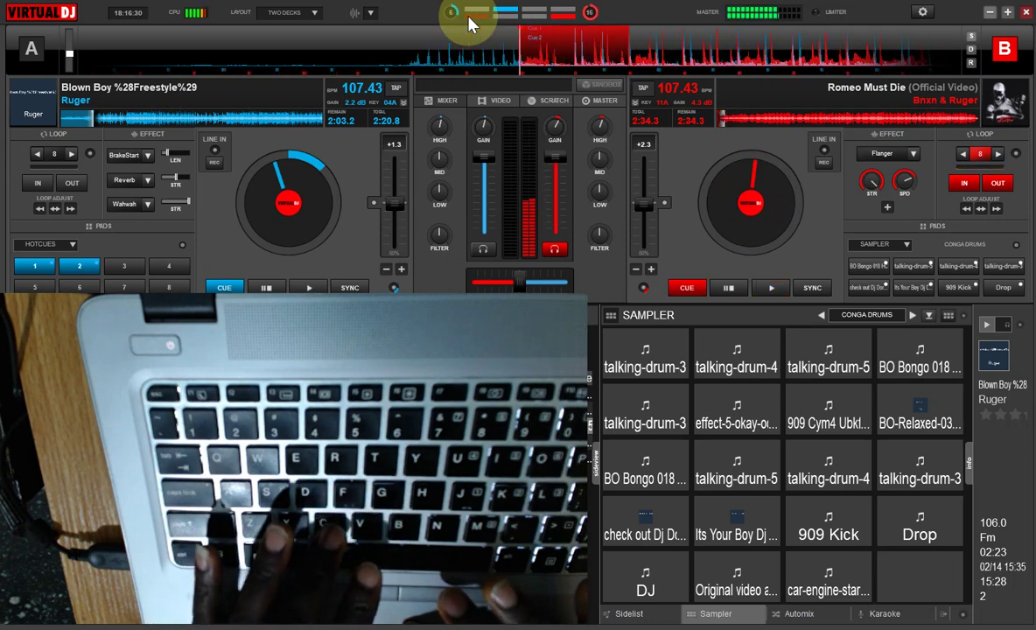
{"action": "key", "text": "space"}
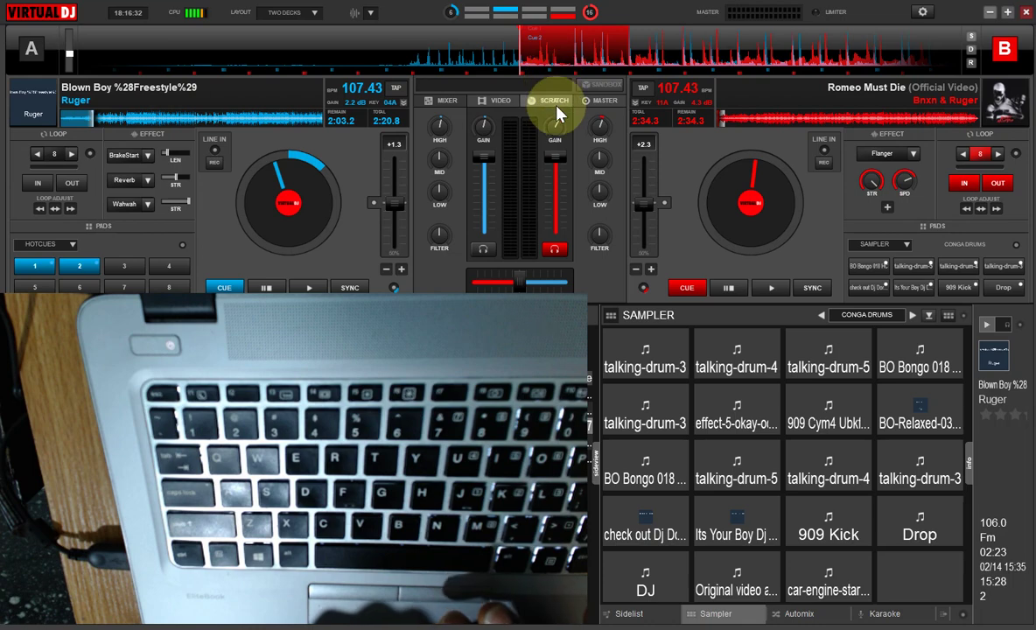
- In the Scratch waveform view, release deck B's loop, nudge the track onto its first beat and trigger an 8-beat loop
{"action": "left_click", "coordinate": [555, 103]}
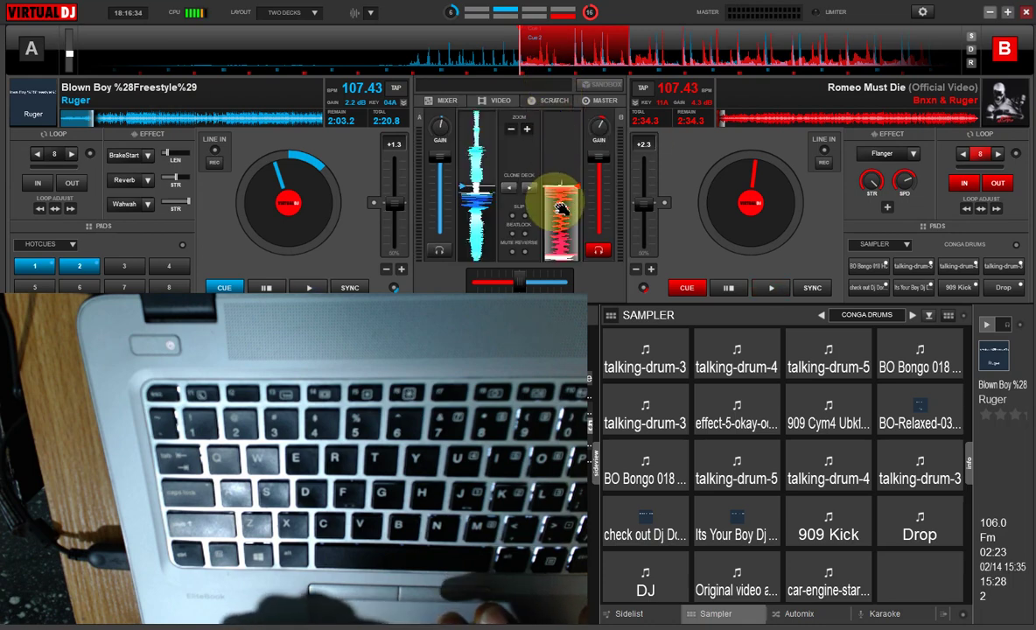
{"action": "key", "text": "l"}
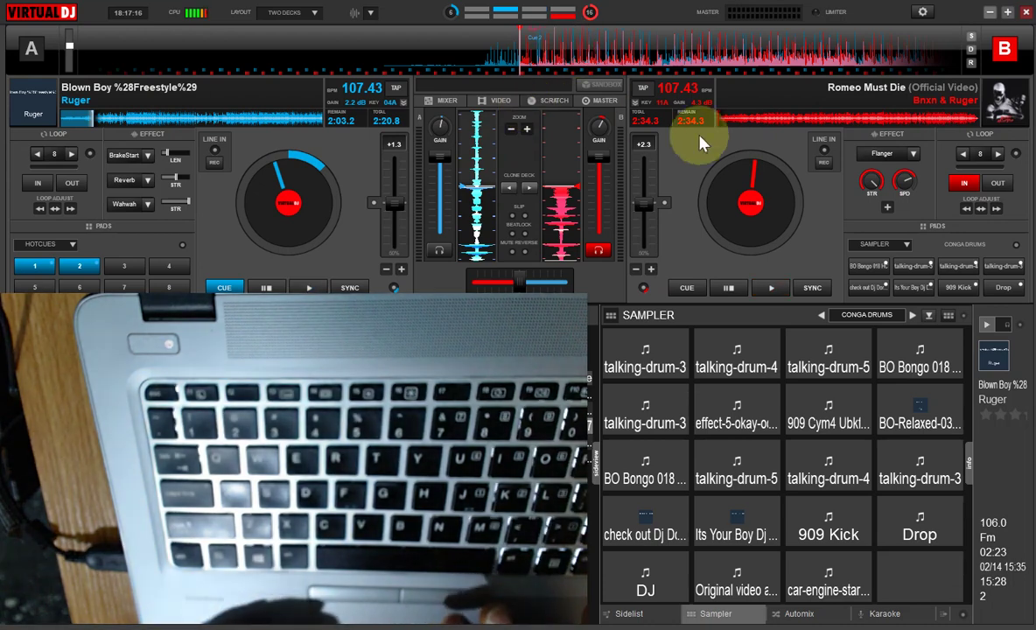
{"action": "left_click_drag", "start_coordinate": [719, 188], "coordinate": [723, 182]}
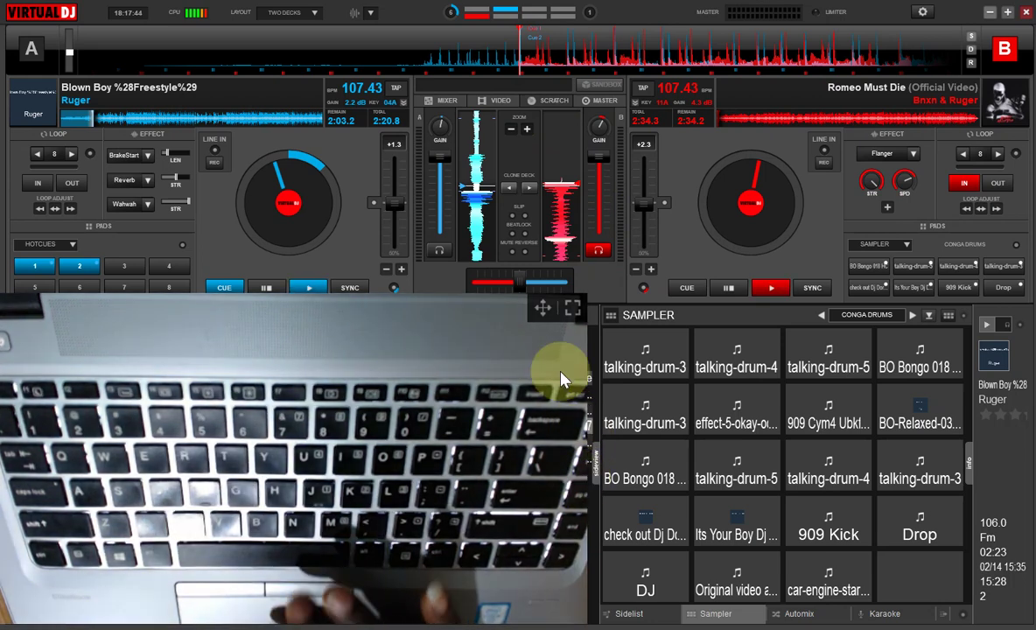
{"action": "left_click", "coordinate": [978, 153]}
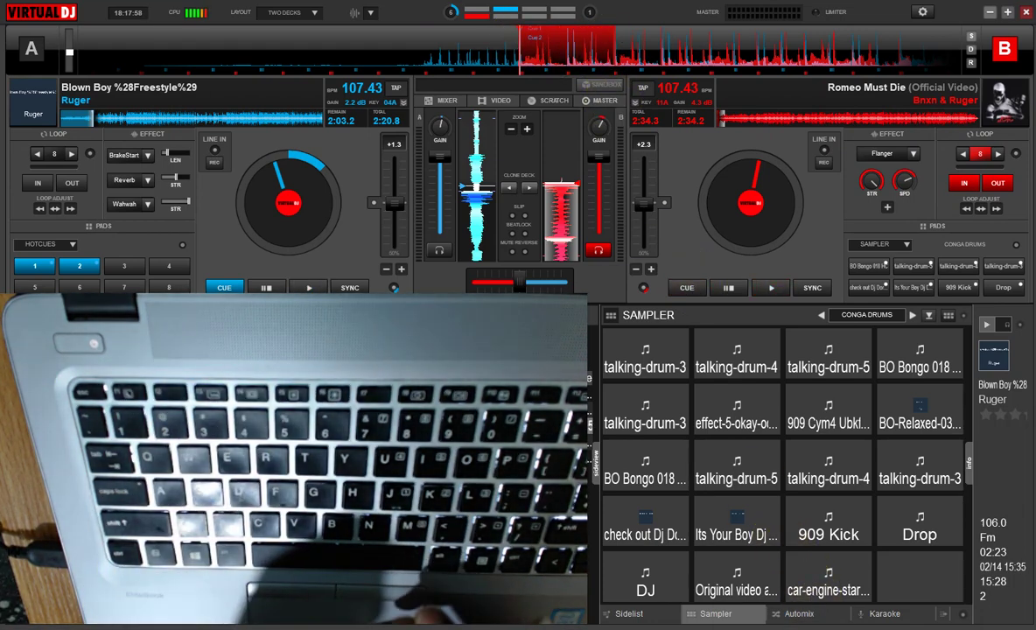
- Switch to FL Studio and place 808 Kick hits on steps 1, 5, 9 and 13 of the channel rack
{"action": "left_click", "coordinate": [839, 509]}
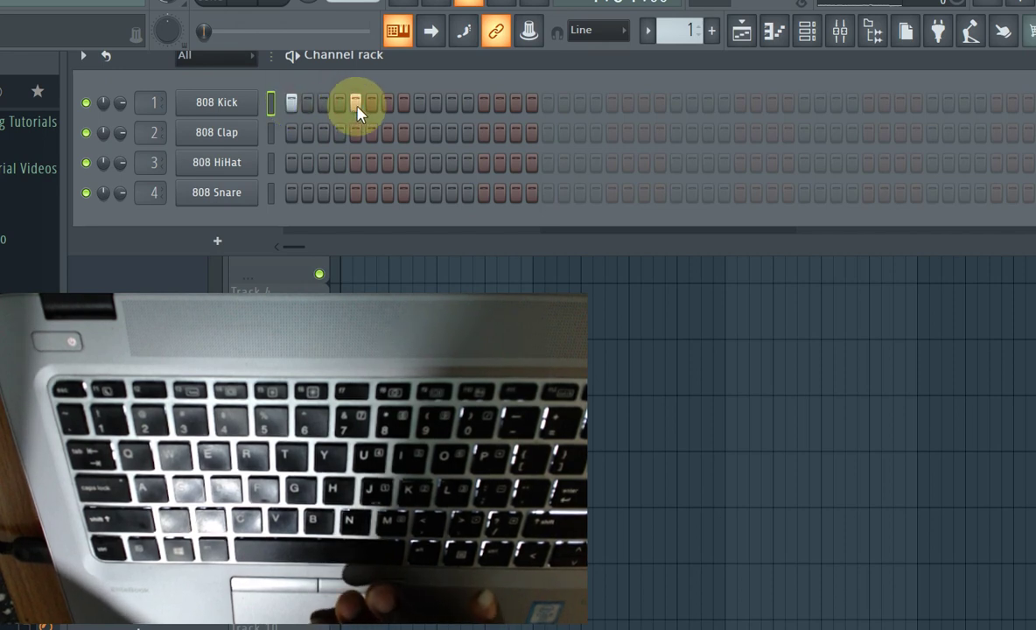
{"action": "left_click", "coordinate": [483, 105]}
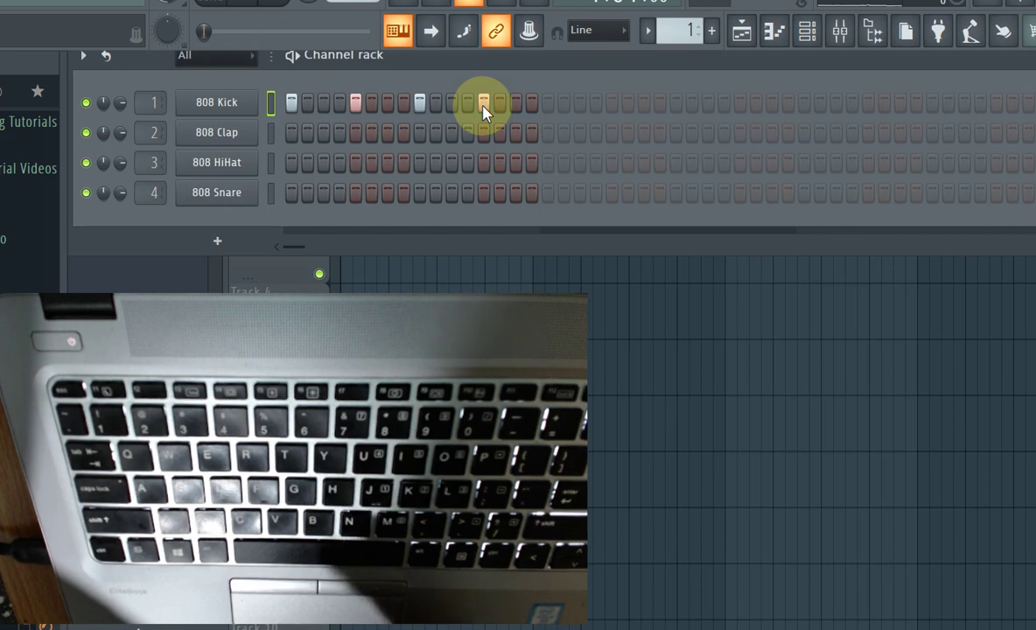
{"action": "left_click", "coordinate": [483, 105]}
- Try irregular 808 Kick placements in the channel rack and return the hits to steps 1, 5, 9 and 13
{"action": "right_click", "coordinate": [356, 103]}
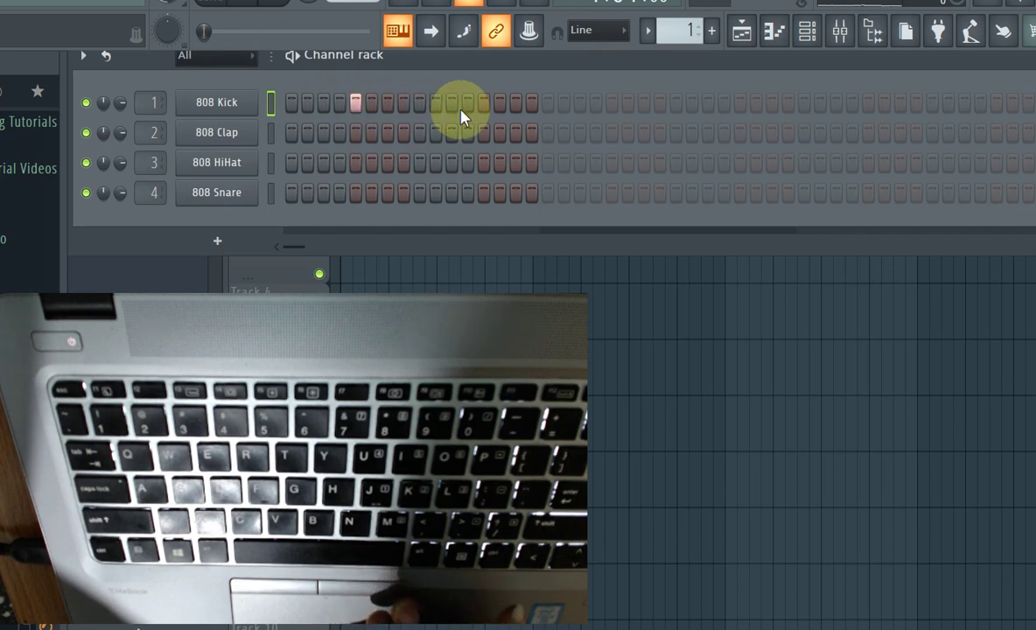
{"action": "left_click", "coordinate": [356, 103]}
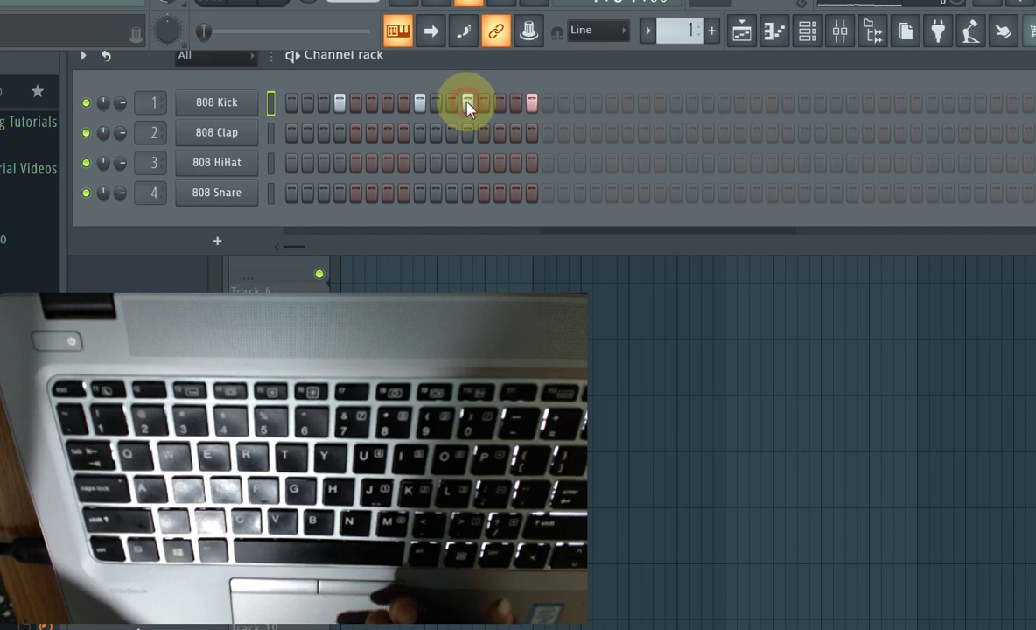
{"action": "left_click", "coordinate": [420, 106]}
{"action": "left_click", "coordinate": [417, 105]}
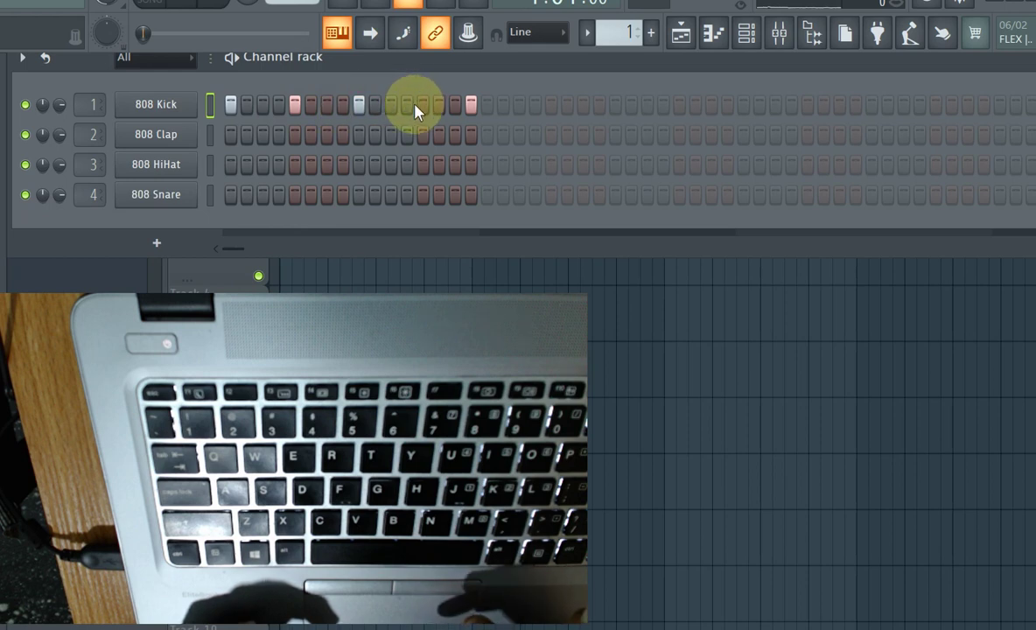
{"action": "left_click", "coordinate": [472, 109]}
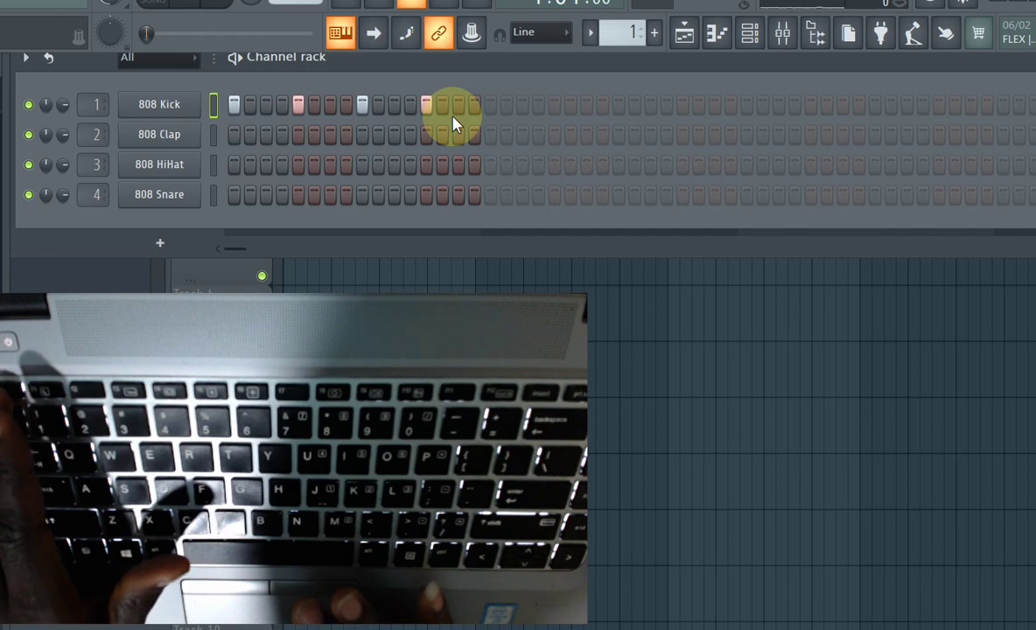
- Place Pattern 1 on Track 1 of the Playlist four times in a row, filling bars 1 to 4
{"action": "key", "text": "F6"}
{"action": "left_click_drag", "start_coordinate": [92, 140], "coordinate": [309, 148]}
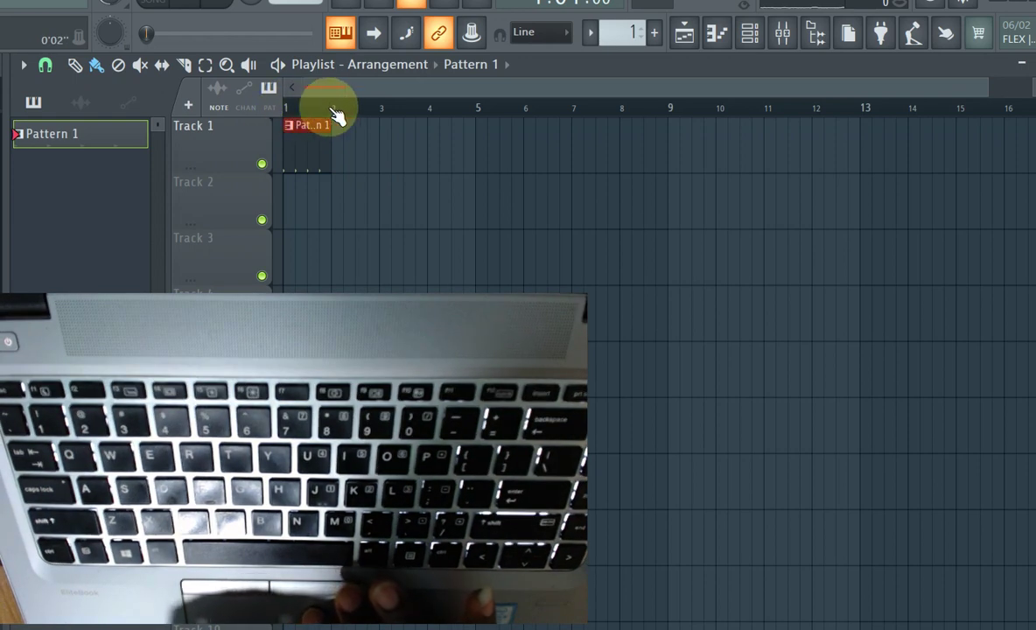
{"action": "left_click", "coordinate": [334, 123]}
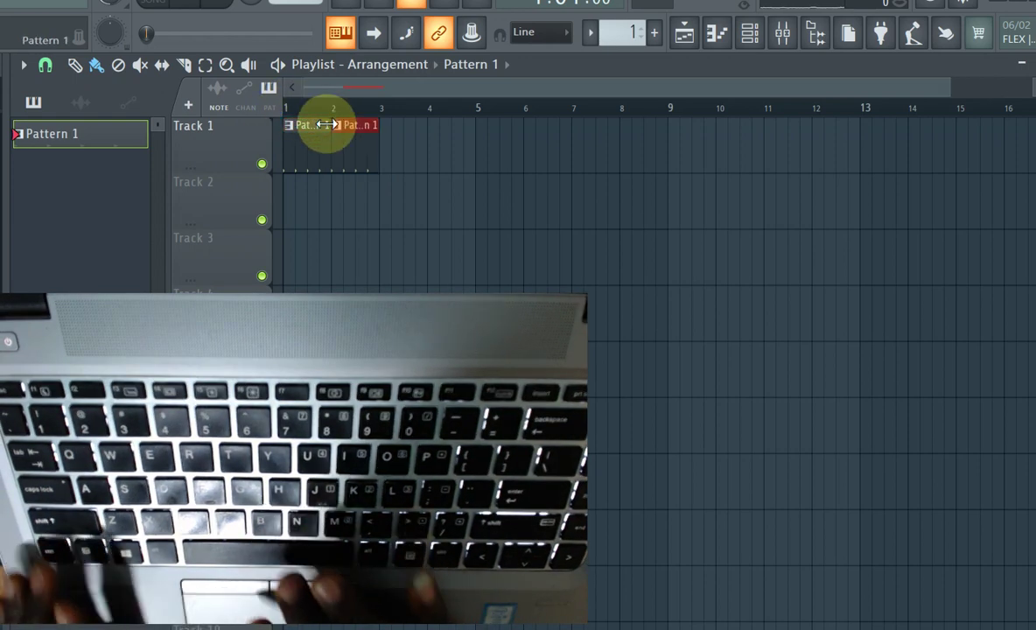
{"action": "left_click", "coordinate": [385, 124]}
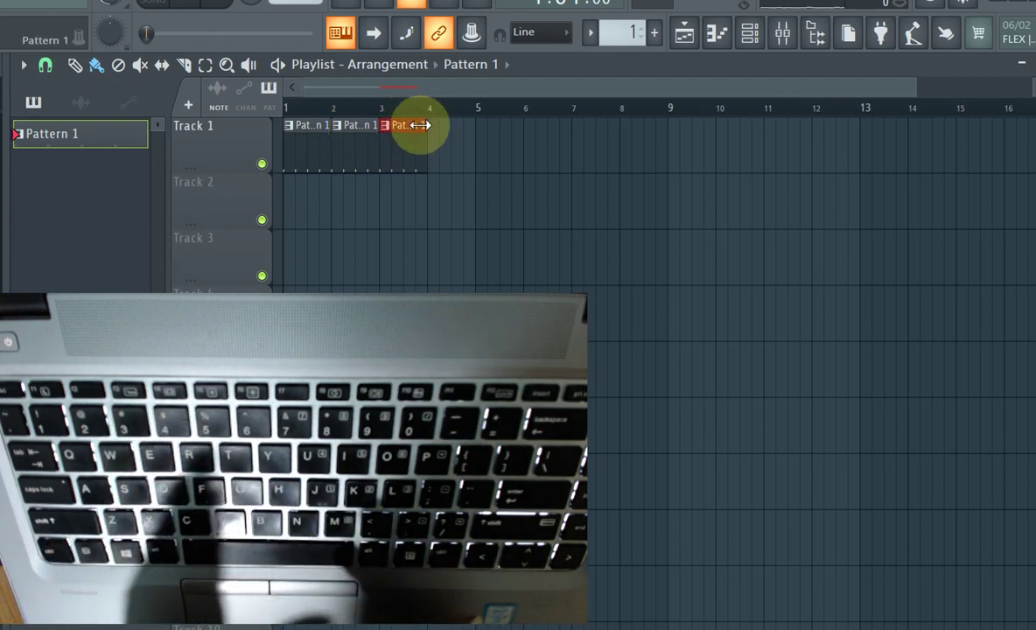
{"action": "key", "text": "ctrl+b"}
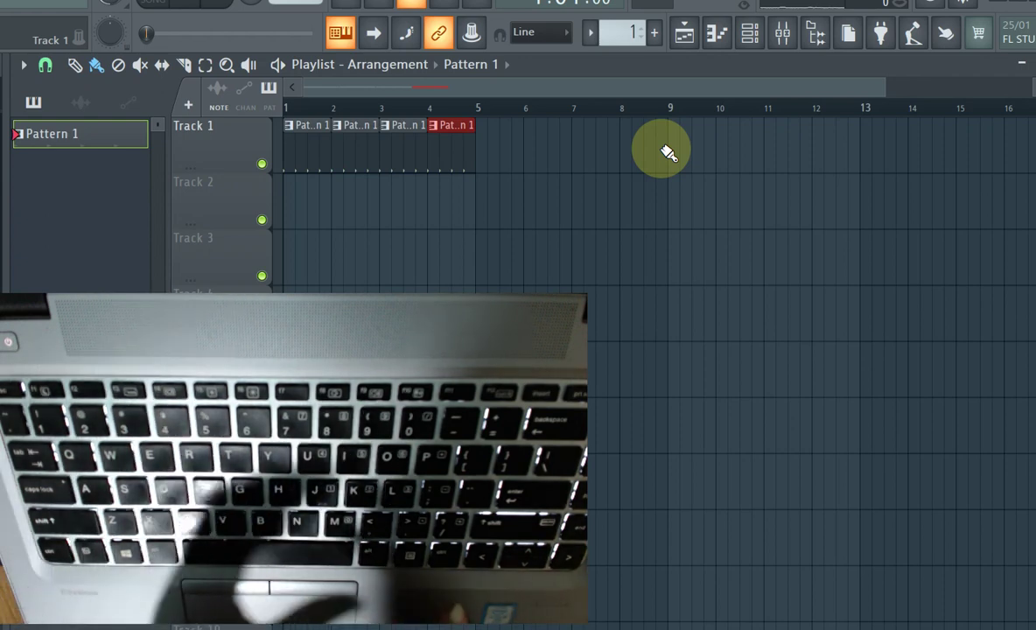
- Switch back to VirtualDJ and toggle playback of deck B's looped track
{"action": "mouse_move", "coordinate": [742, 629]}
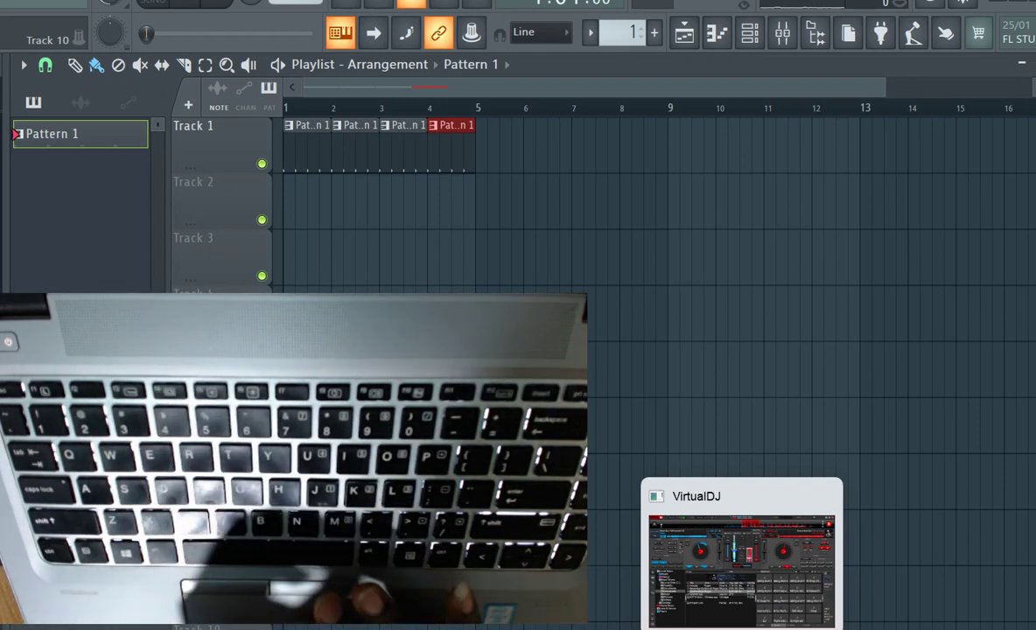
{"action": "left_click", "coordinate": [742, 560]}
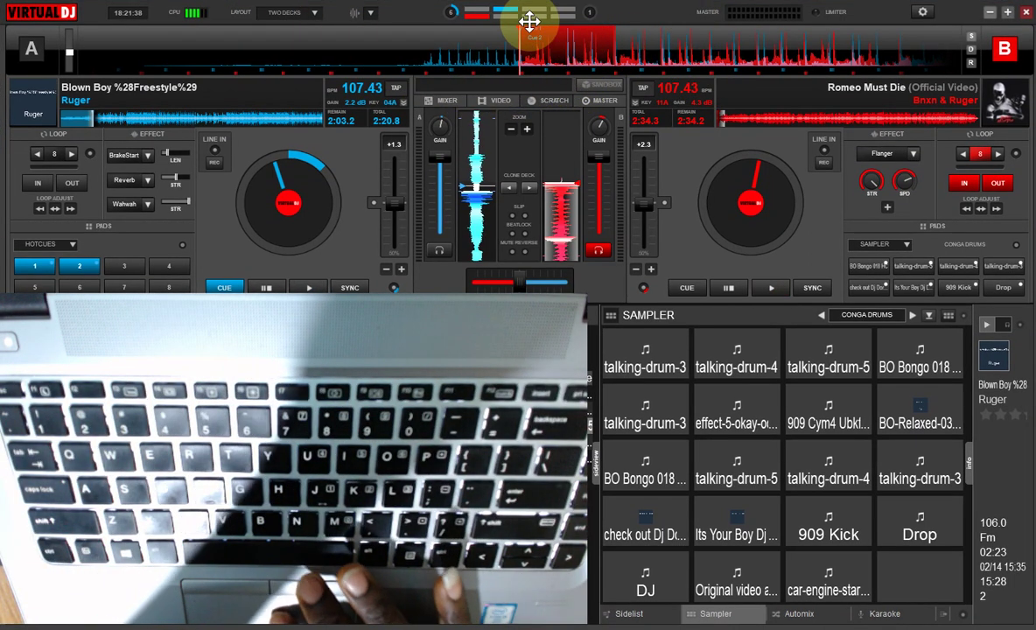
{"action": "key", "text": "space"}
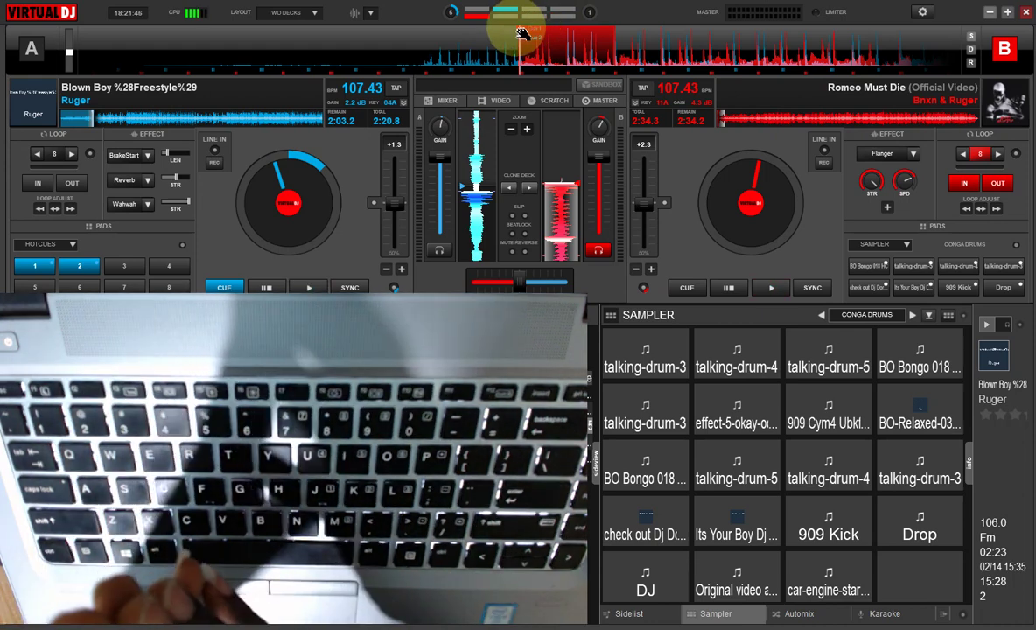
{"action": "key", "text": "space"}
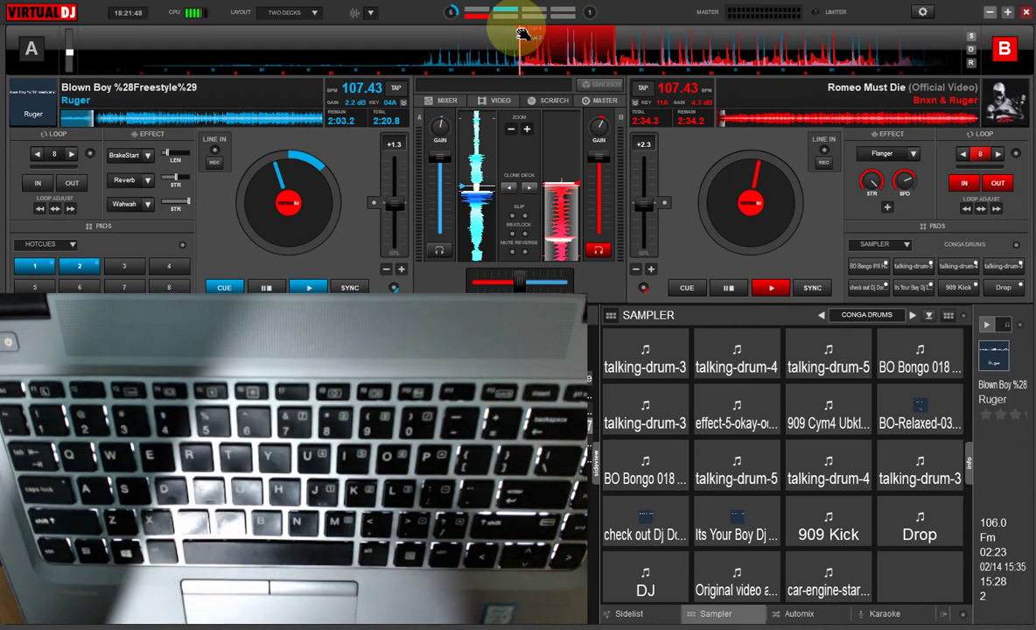
{"action": "key", "text": "space"}
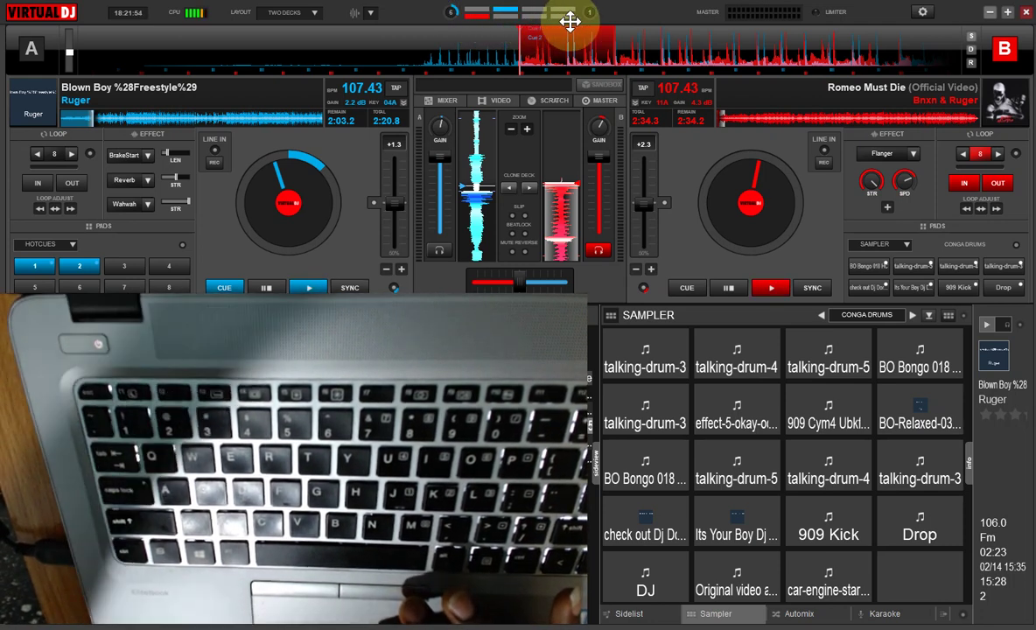
{"action": "key", "text": "space"}
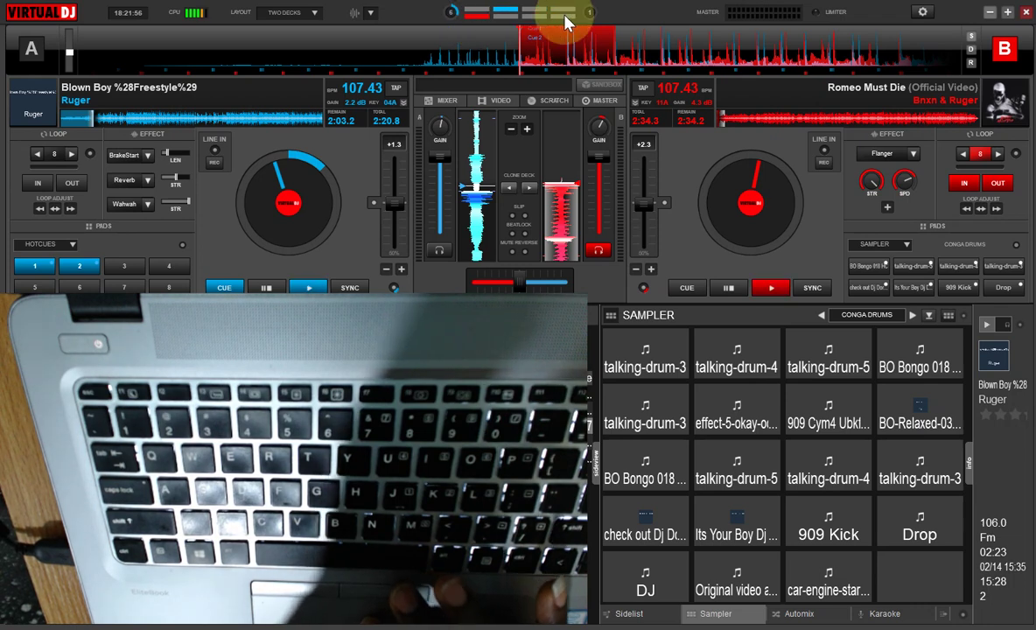
- Release deck B's current loop and trigger a new 8-beat loop further into the playing track
{"action": "key", "text": "space"}
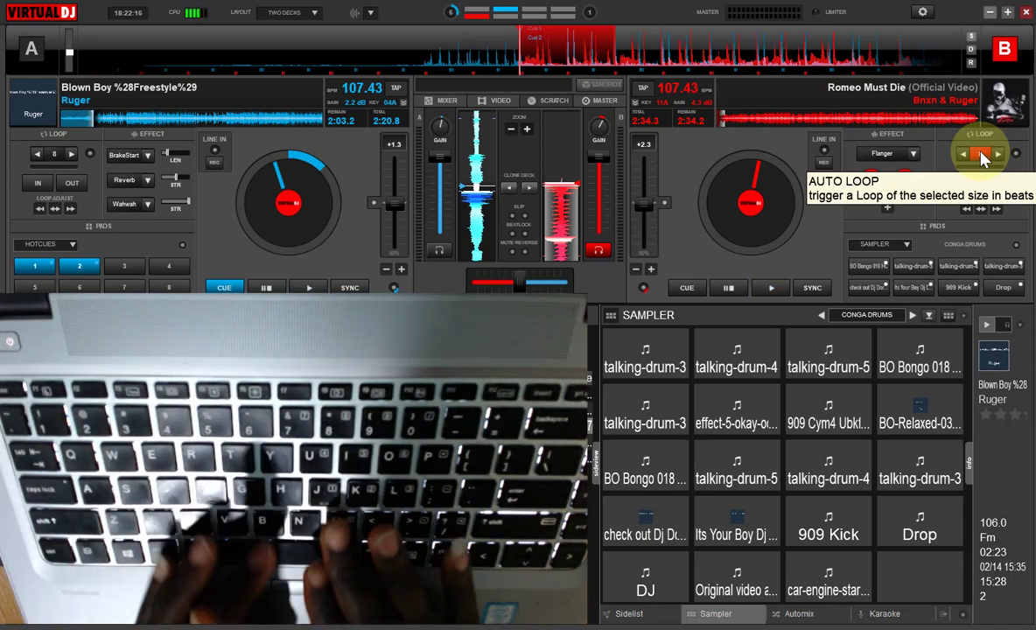
{"action": "left_click", "coordinate": [984, 156]}
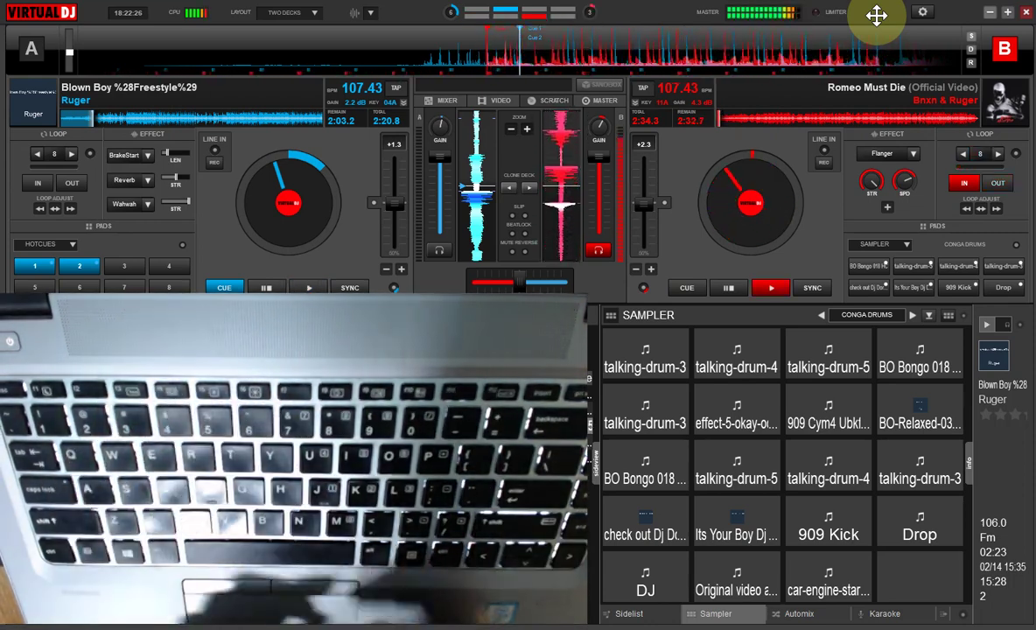
{"action": "key", "text": "o"}
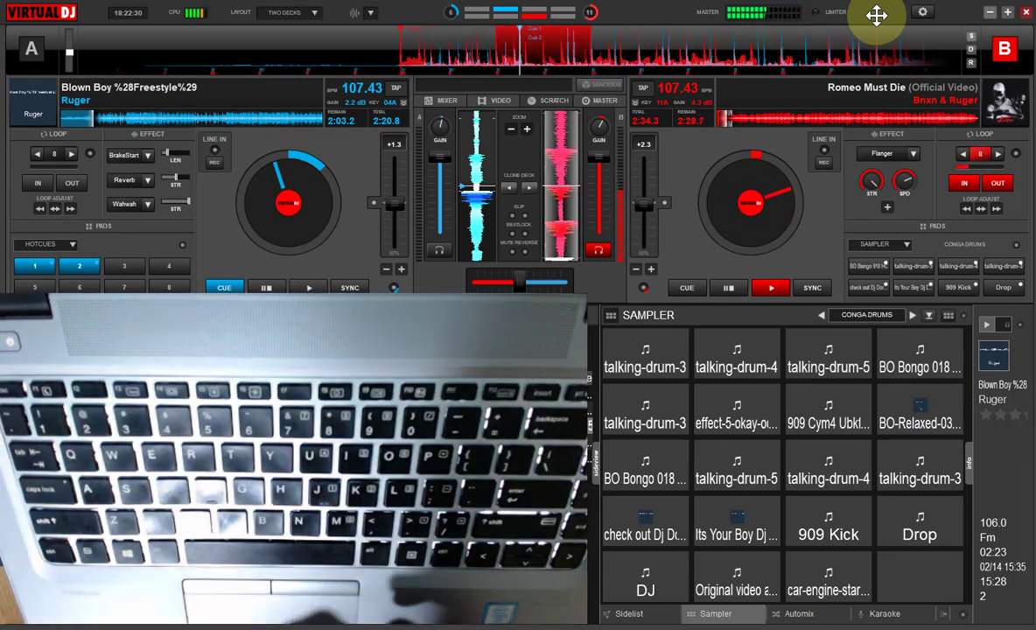
- Trigger the talking-drum-3, effect-5-okay and 909 Cym4 samples over deck B's playing loop
{"action": "key", "text": "5"}
{"action": "key", "text": "p"}
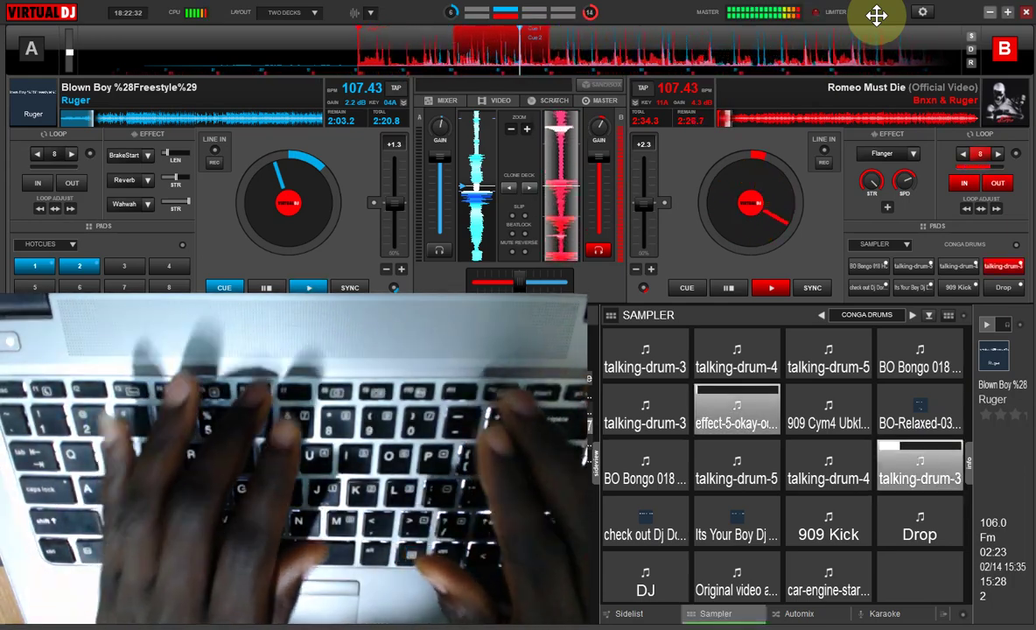
{"action": "key", "text": "6"}
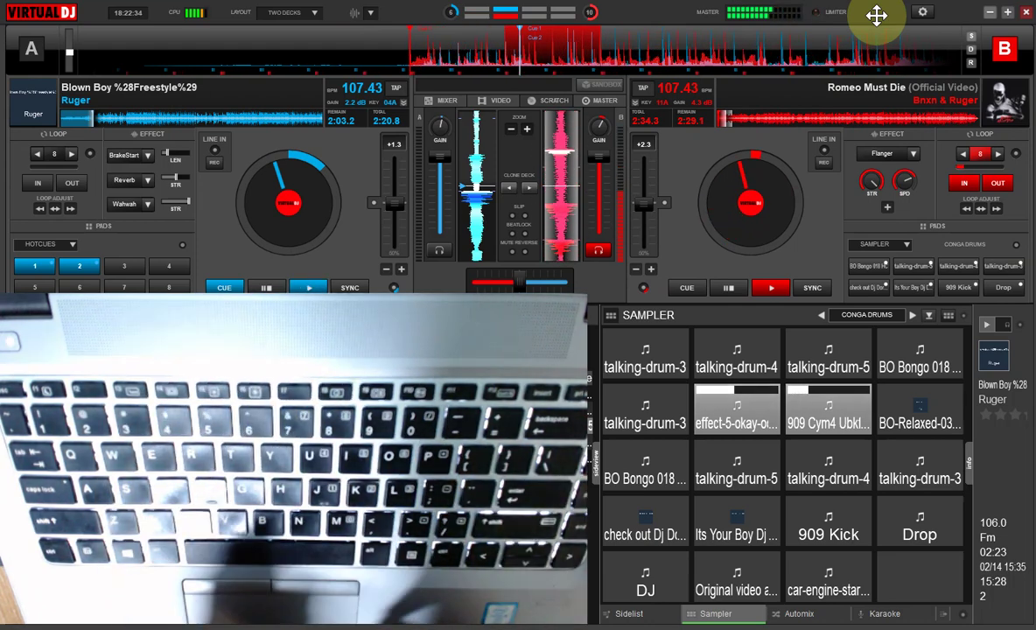
- Load Ruger's Asiwaju video onto deck A and play it in a 4-beat loop
{"action": "key", "text": "Tab"}
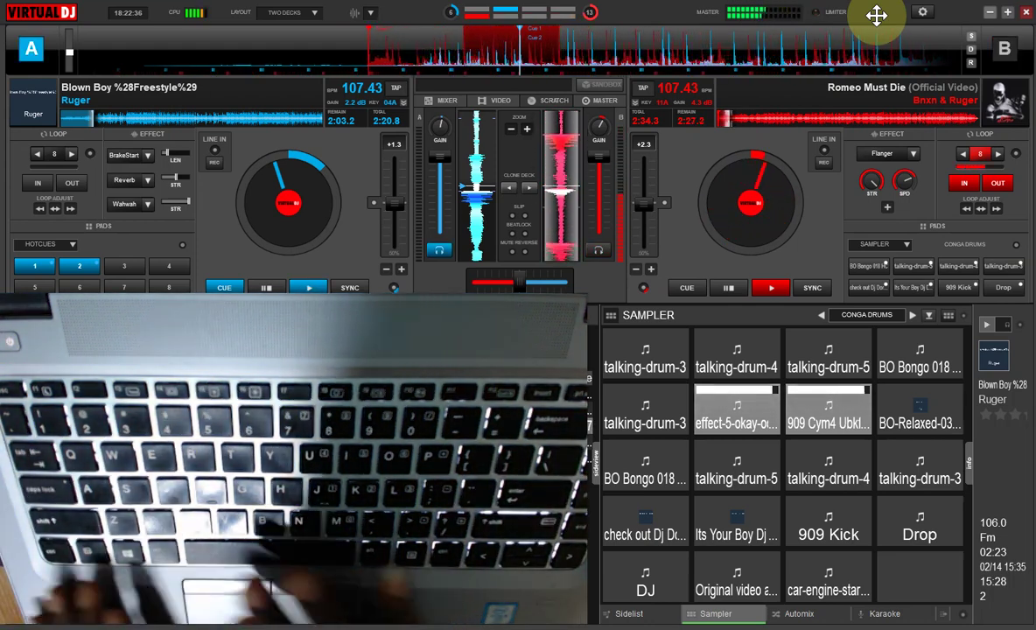
{"action": "key", "text": "ctrl+a"}
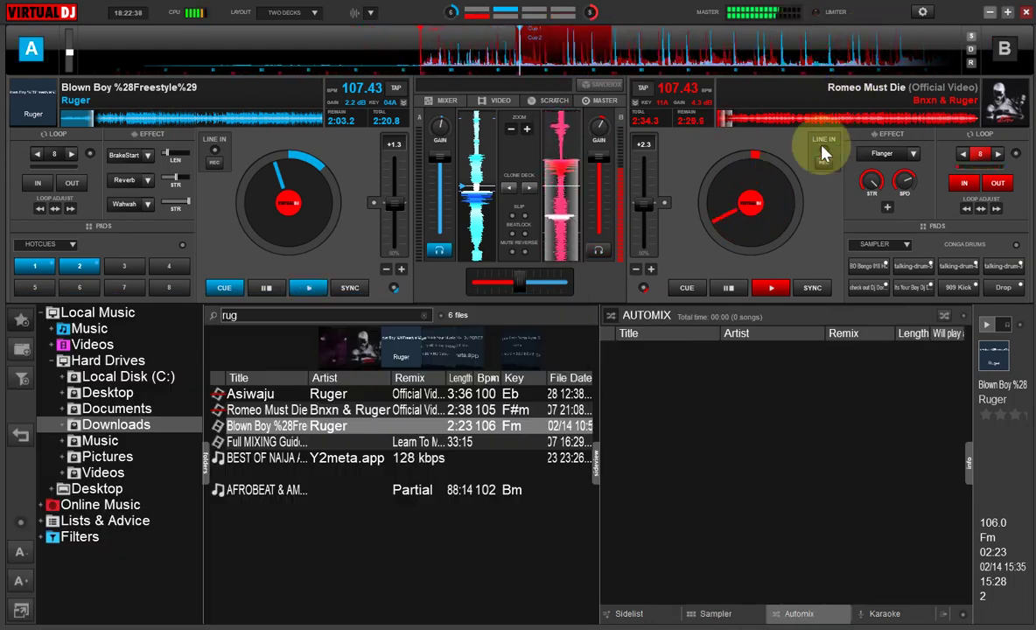
{"action": "double_click", "coordinate": [278, 395]}
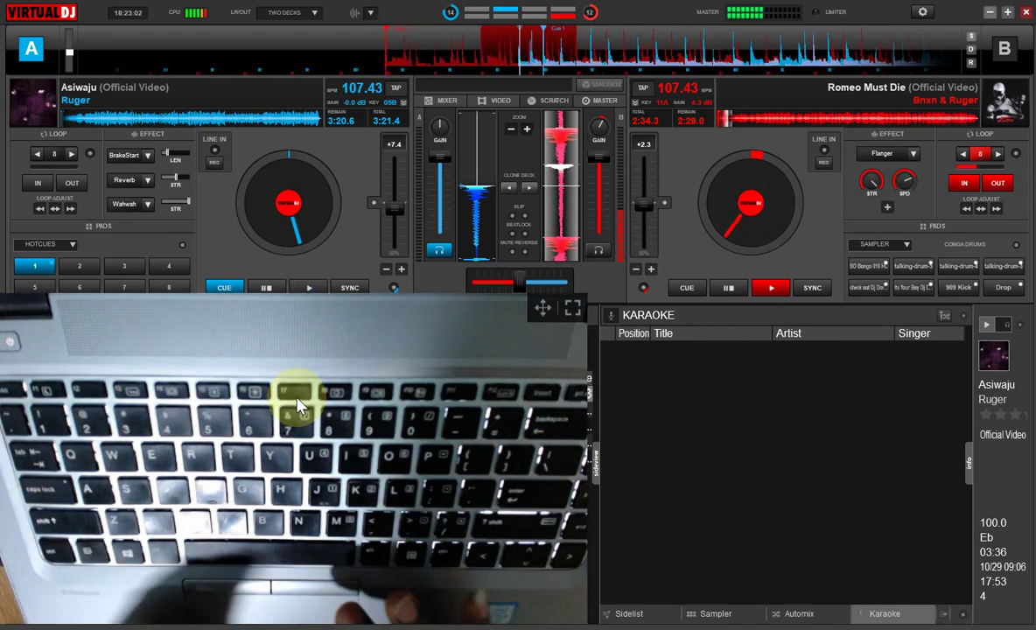
{"action": "key", "text": "space"}
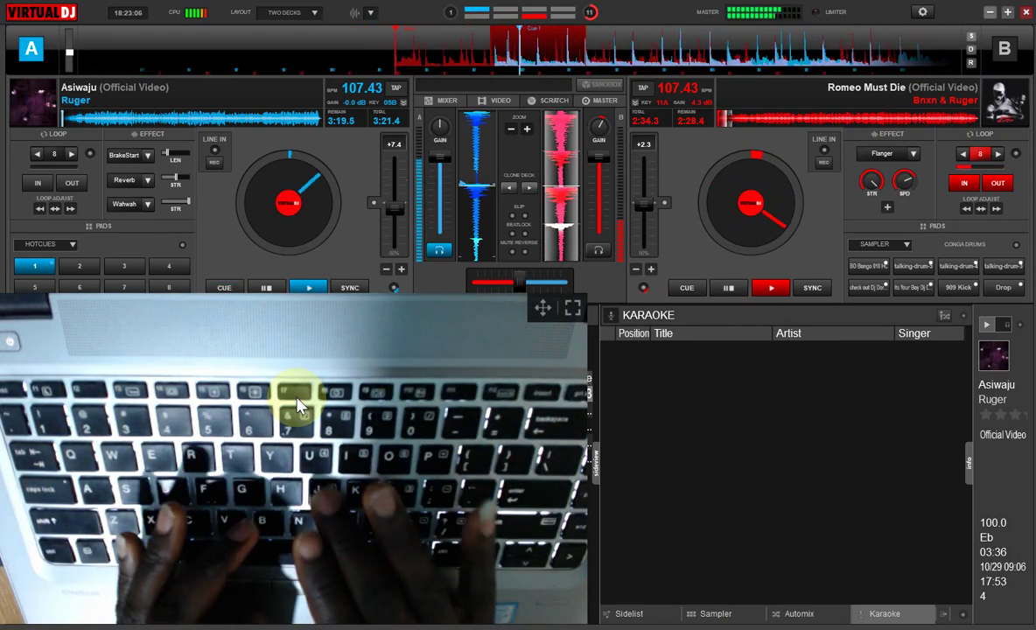
{"action": "key", "text": "l"}
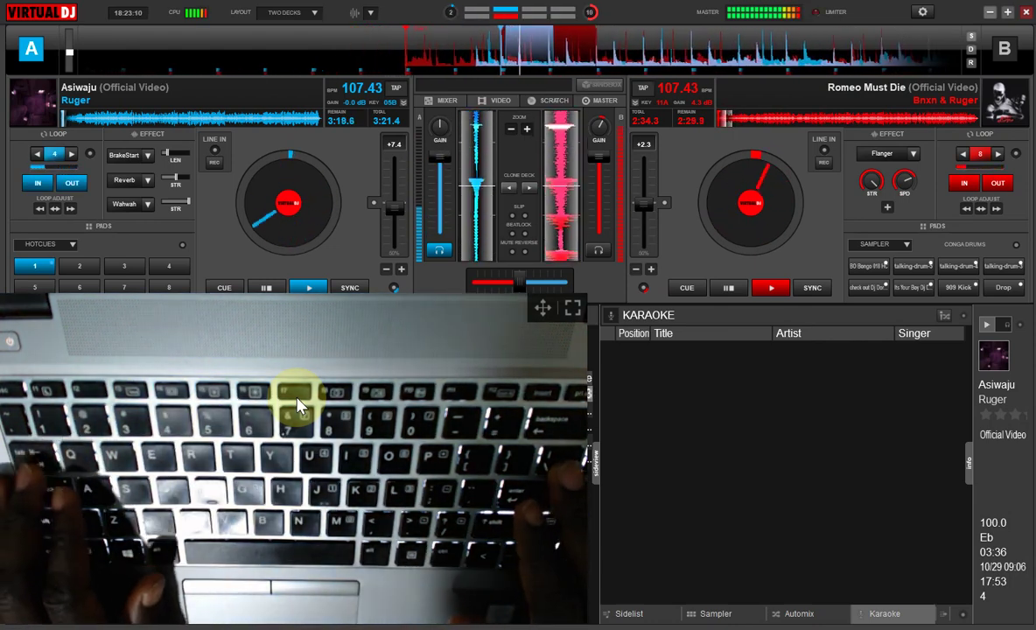
- Make deck B active and release its 8-beat loop, and raise deck A's gain to 4.9 dB
{"action": "key", "text": "Tab"}
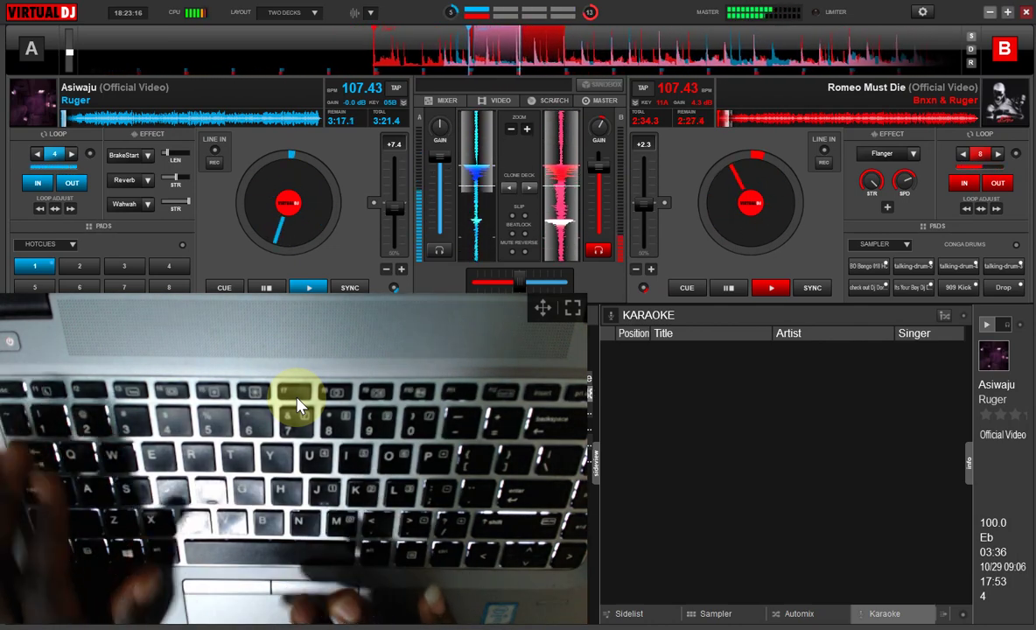
{"action": "left_click", "coordinate": [978, 158]}
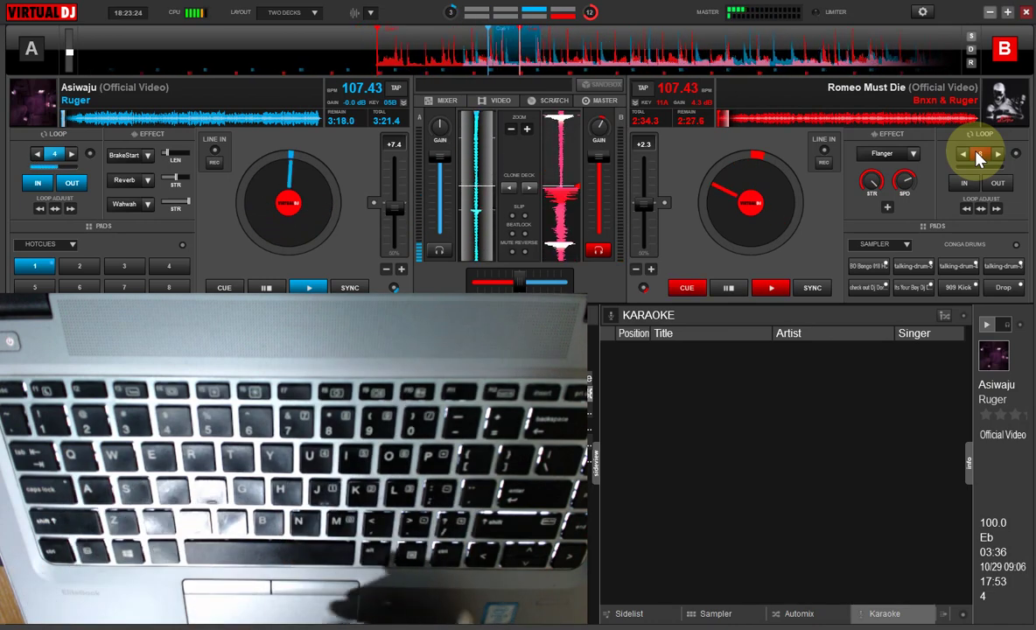
{"action": "left_click_drag", "start_coordinate": [440, 127], "coordinate": [456, 127]}
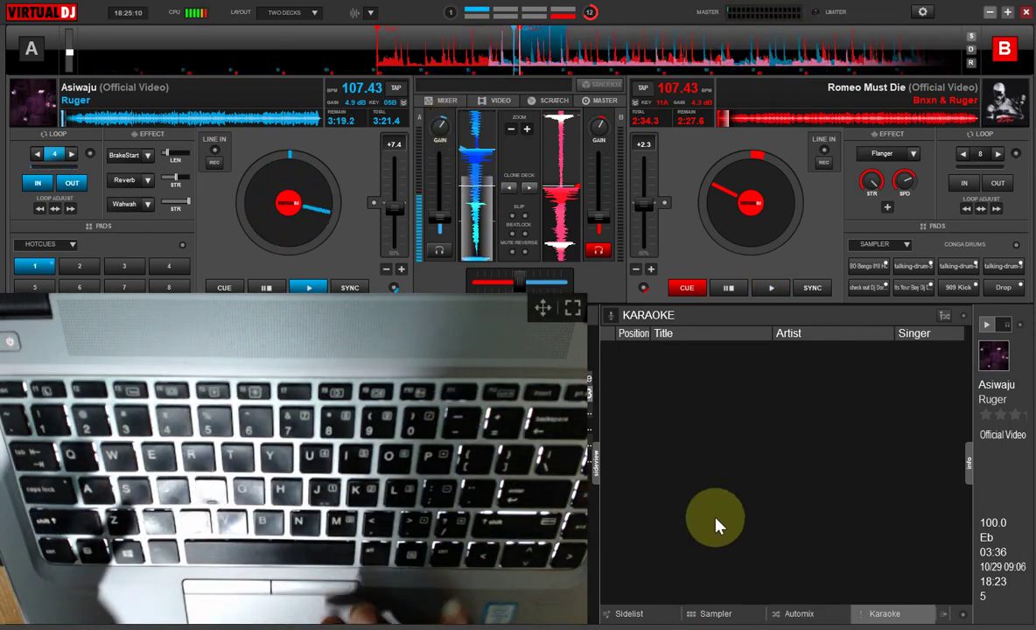
- Load Ruger's Blown Boy (Freestyle) onto deck B and replace it with Romeo Must Die
{"action": "left_click", "coordinate": [718, 615]}
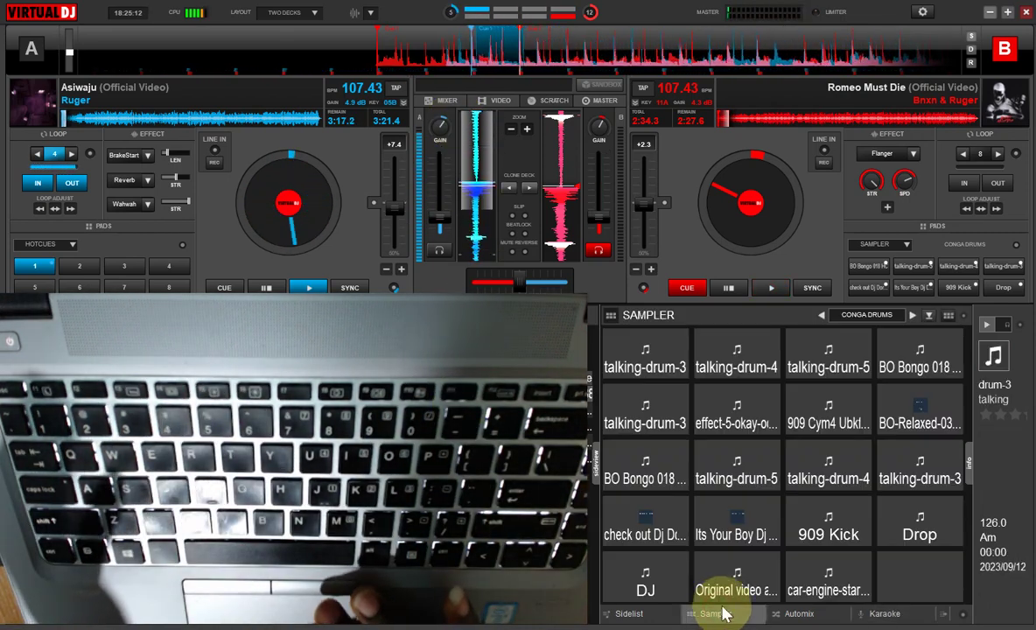
{"action": "left_click", "coordinate": [798, 588]}
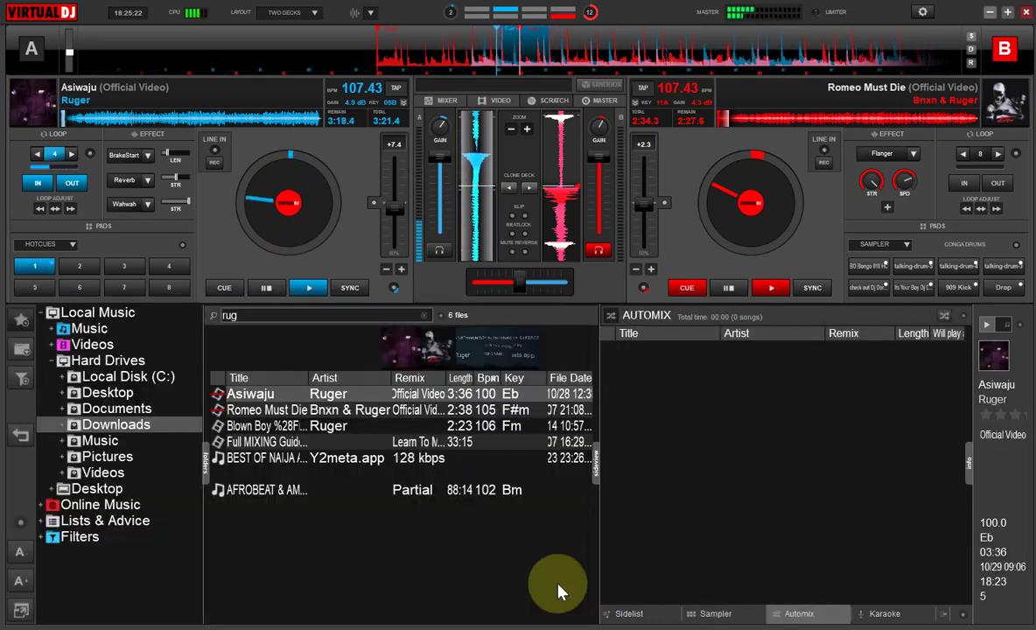
{"action": "double_click", "coordinate": [274, 427]}
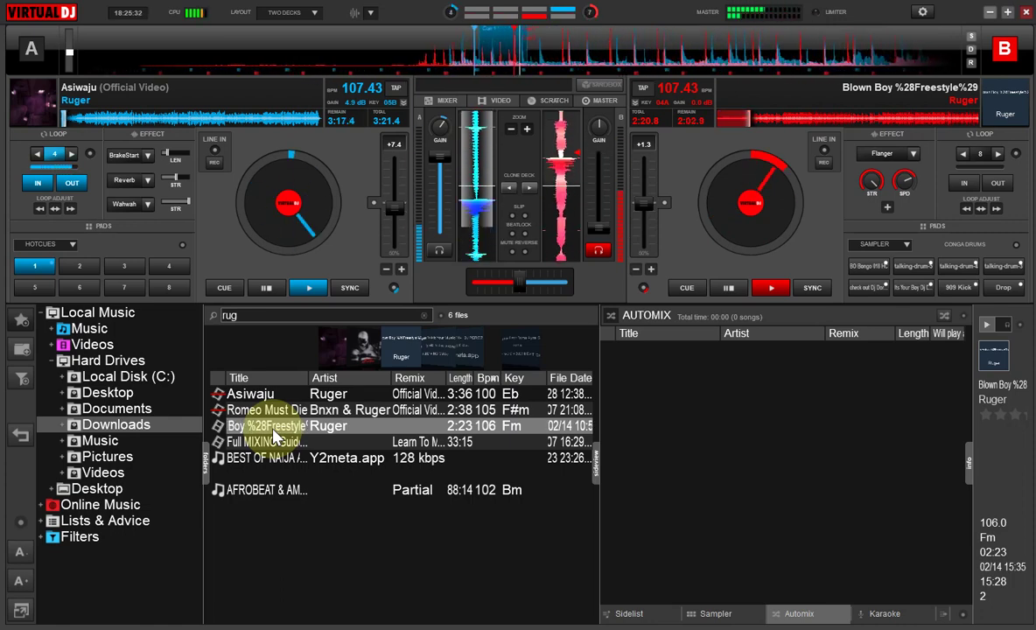
{"action": "left_click", "coordinate": [264, 413]}
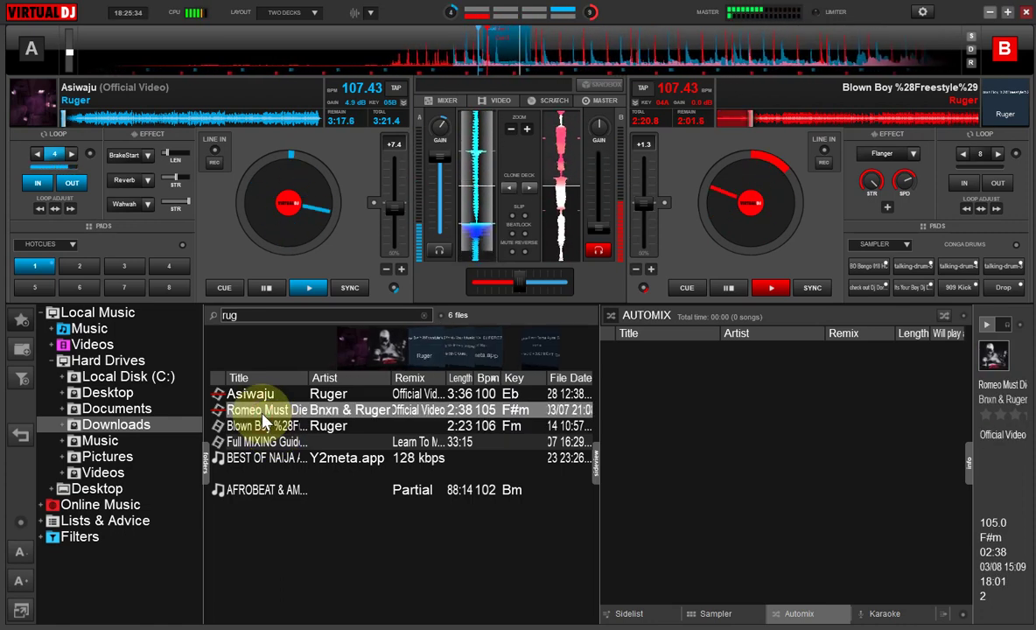
{"action": "double_click", "coordinate": [262, 417]}
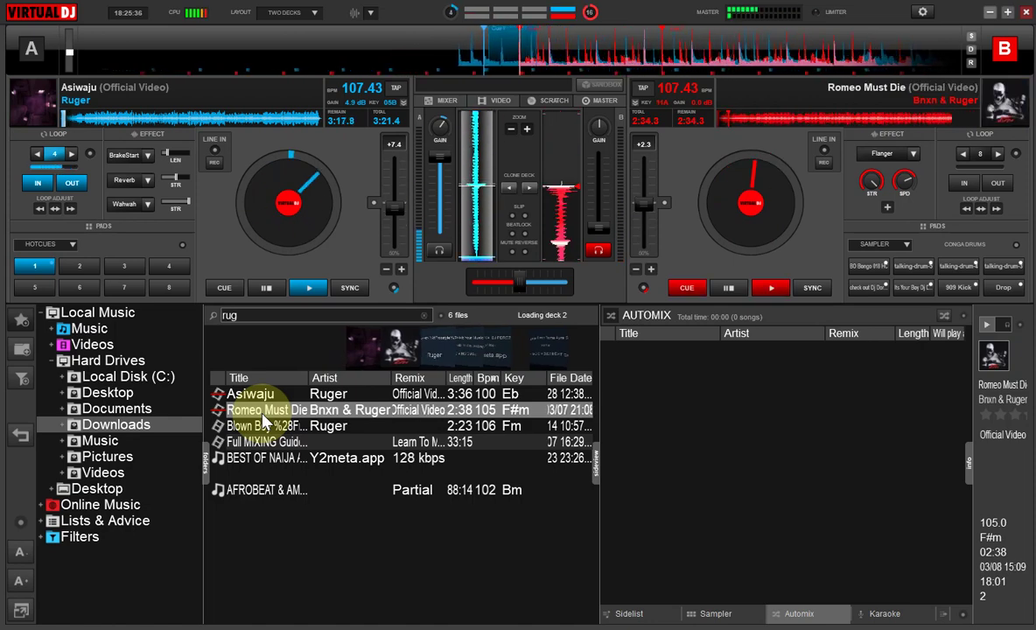
- Search the Downloads folder for "ask" and load the audio version of Mohbad's Ask About Me onto deck B
{"action": "left_click", "coordinate": [236, 320]}
{"action": "type", "text": "ask"}
{"action": "left_click", "coordinate": [248, 398]}
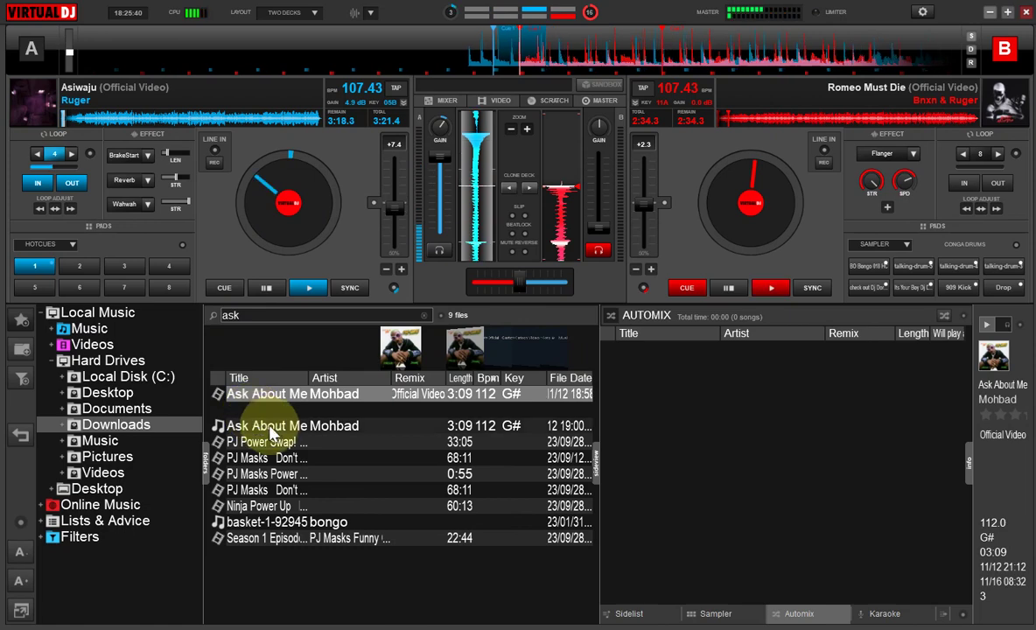
{"action": "double_click", "coordinate": [272, 427]}
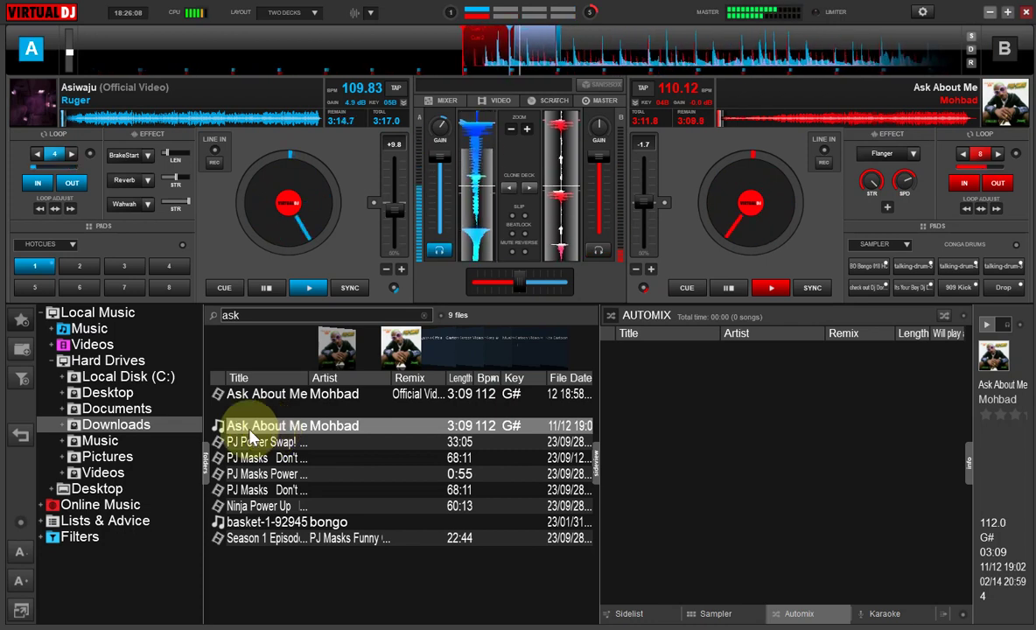
- Release deck A's 4-beat loop, stop its playback and make deck B the active deck
{"action": "left_click", "coordinate": [51, 155]}
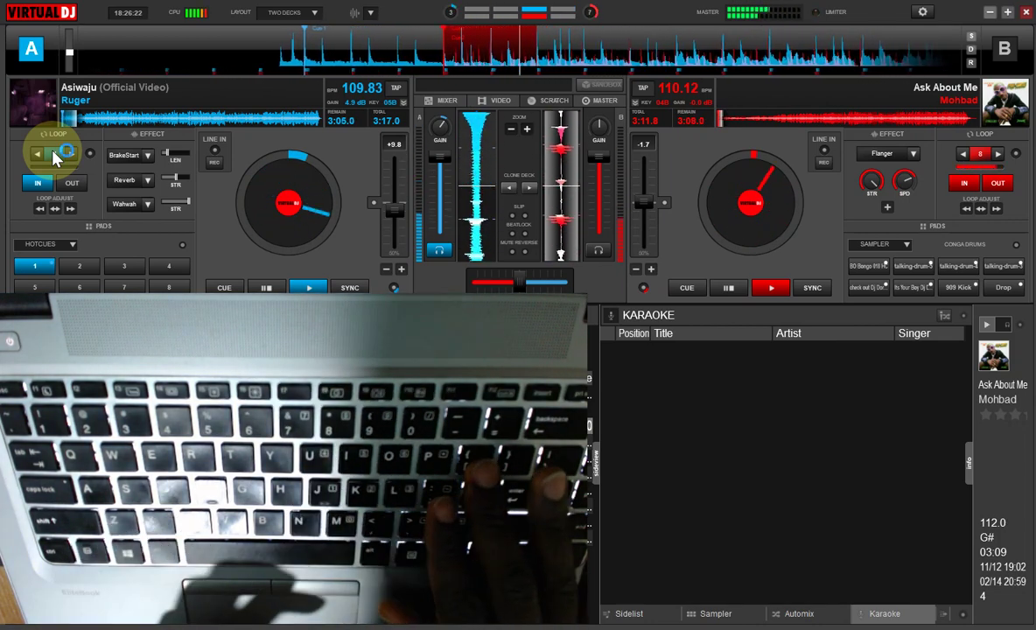
{"action": "key", "text": "b"}
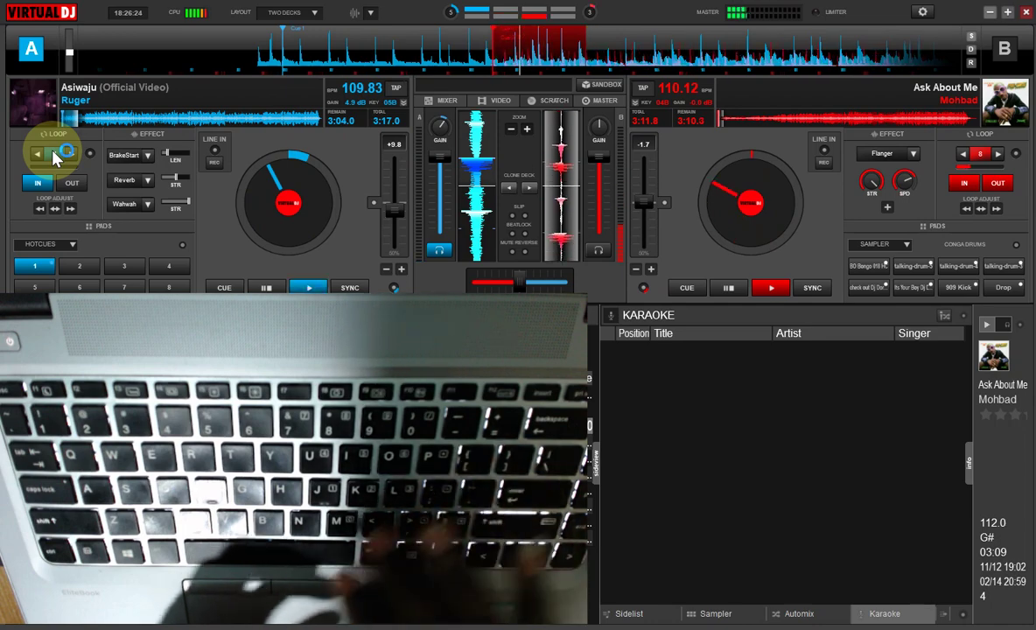
{"action": "key", "text": "Tab"}
{"action": "key", "text": "space"}
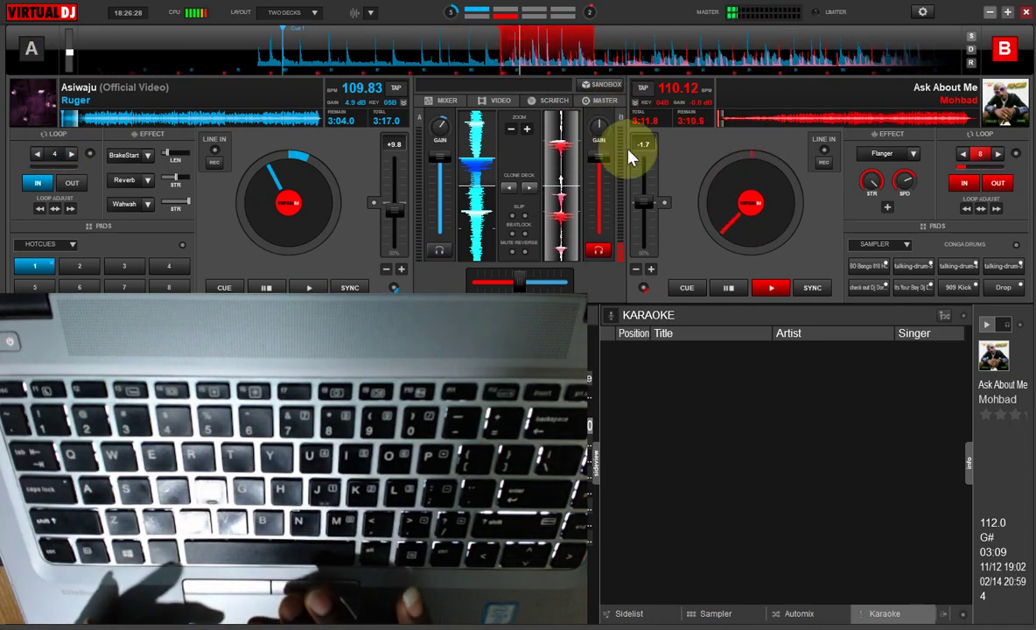
- Raise deck B's pitch to +5.2 and its gain to 3.8 dB
{"action": "left_click", "coordinate": [669, 205]}
{"action": "mouse_move", "coordinate": [602, 142]}
{"action": "left_mouse_down"}
{"action": "mouse_move", "coordinate": [594, 132]}
{"action": "mouse_move", "coordinate": [606, 131]}
{"action": "left_mouse_up"}
{"action": "mouse_move", "coordinate": [607, 131]}
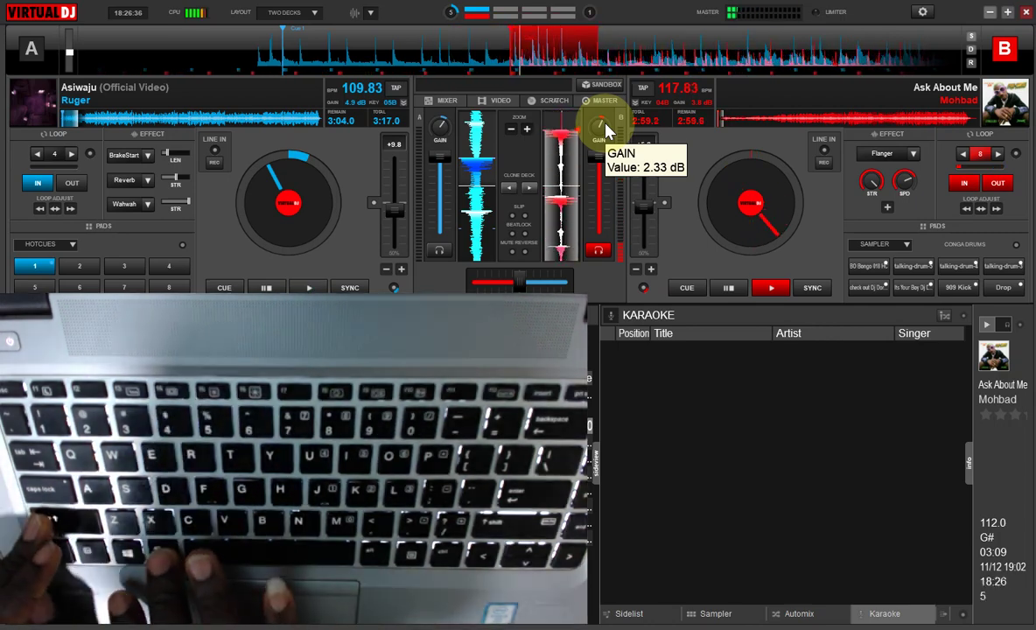
- Find Kizz Daniel's Legalize video in the unfiltered track list and play it on deck A in a 4-beat loop
{"action": "mouse_move", "coordinate": [428, 186]}
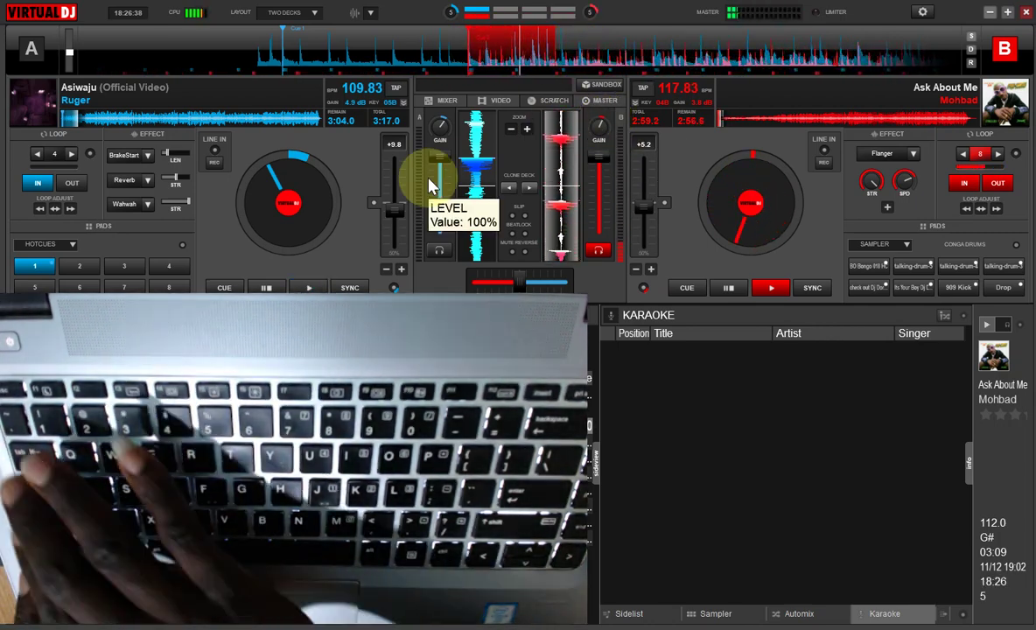
{"action": "left_click", "coordinate": [282, 316]}
{"action": "key", "text": "BackSpace"}
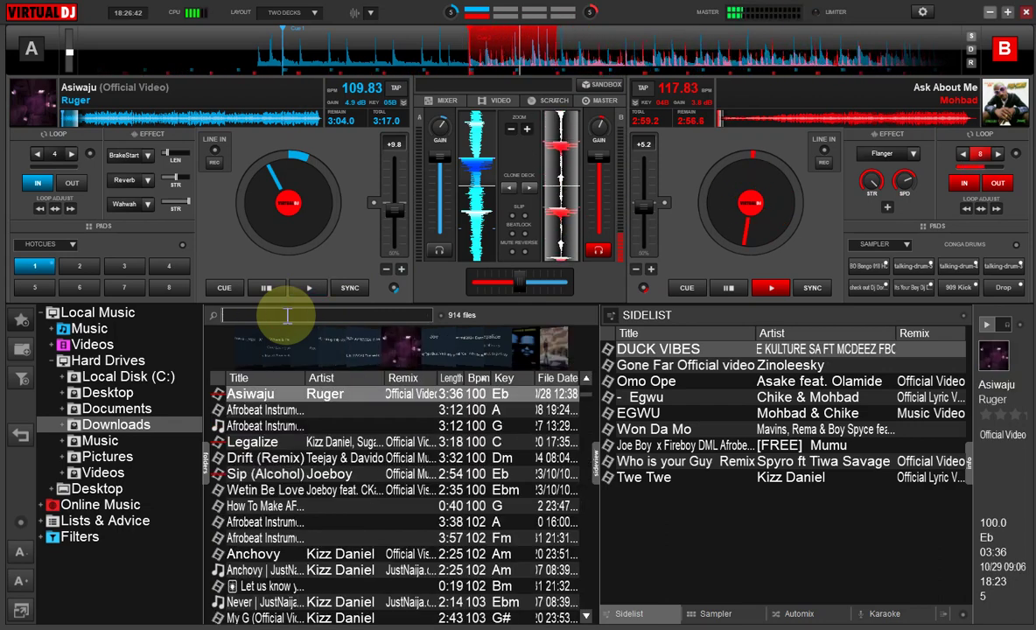
{"action": "double_click", "coordinate": [263, 457]}
{"action": "double_click", "coordinate": [262, 444]}
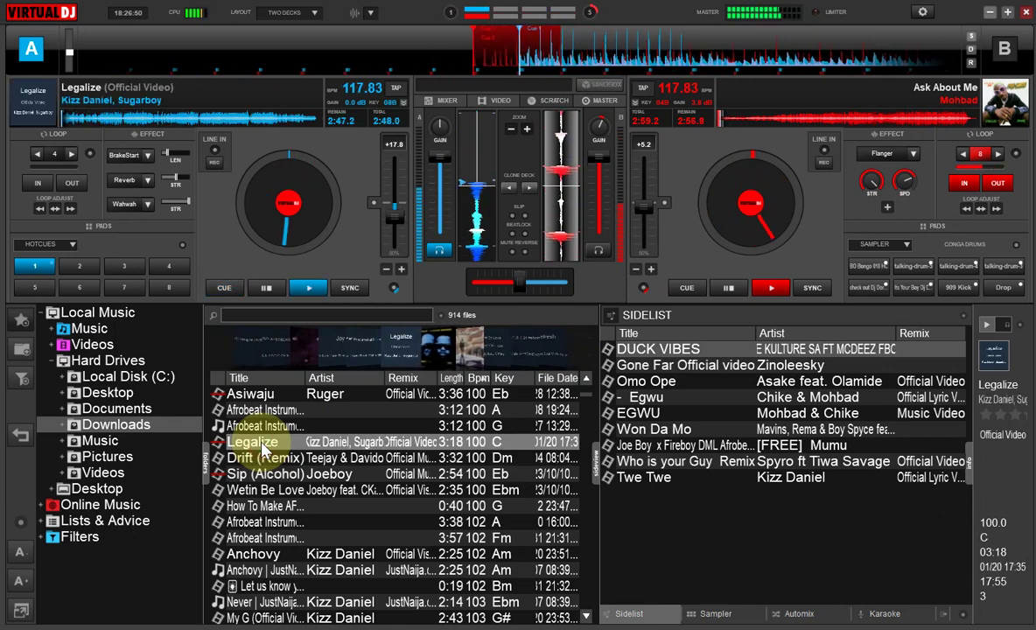
{"action": "key", "text": "l"}
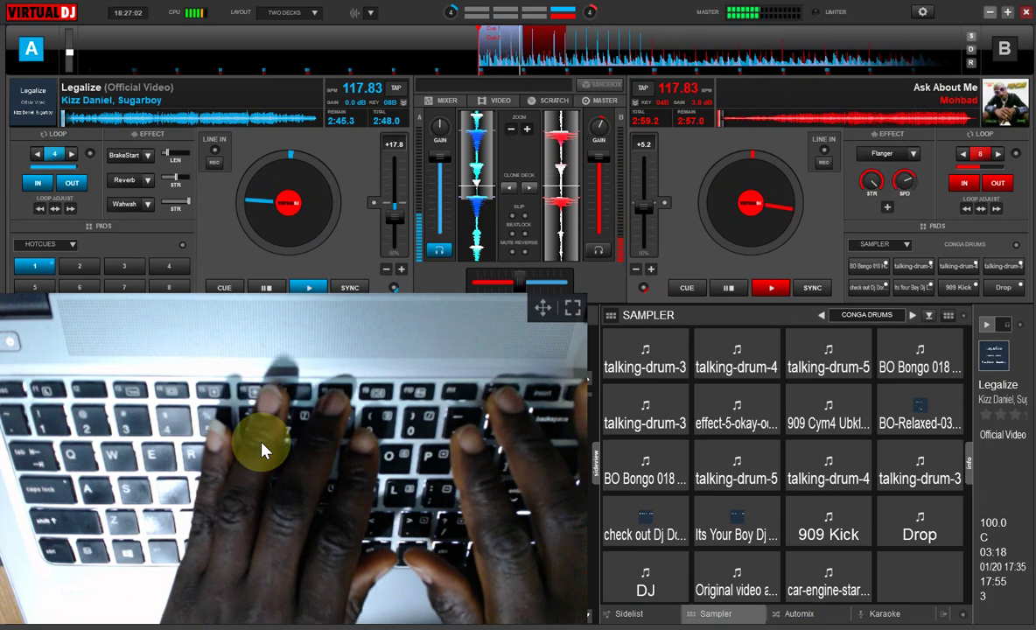
- Play a drum fill over both looped decks with the talking-drum-3, talking-drum-4 and talking-drum-5 samples
{"action": "key", "text": "3"}
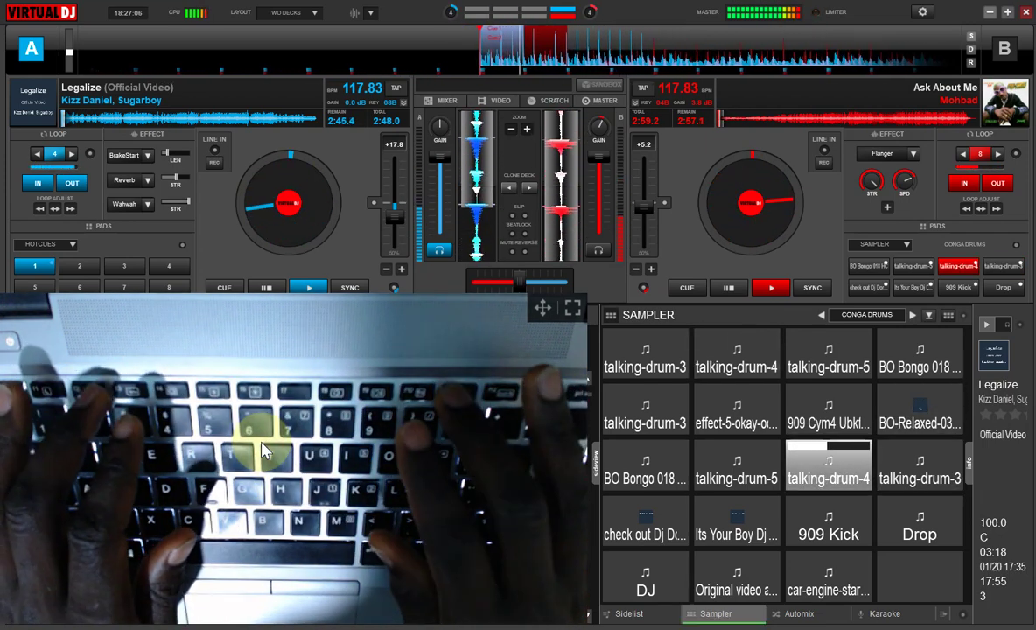
{"action": "key", "text": "2"}
{"action": "key", "text": "4"}
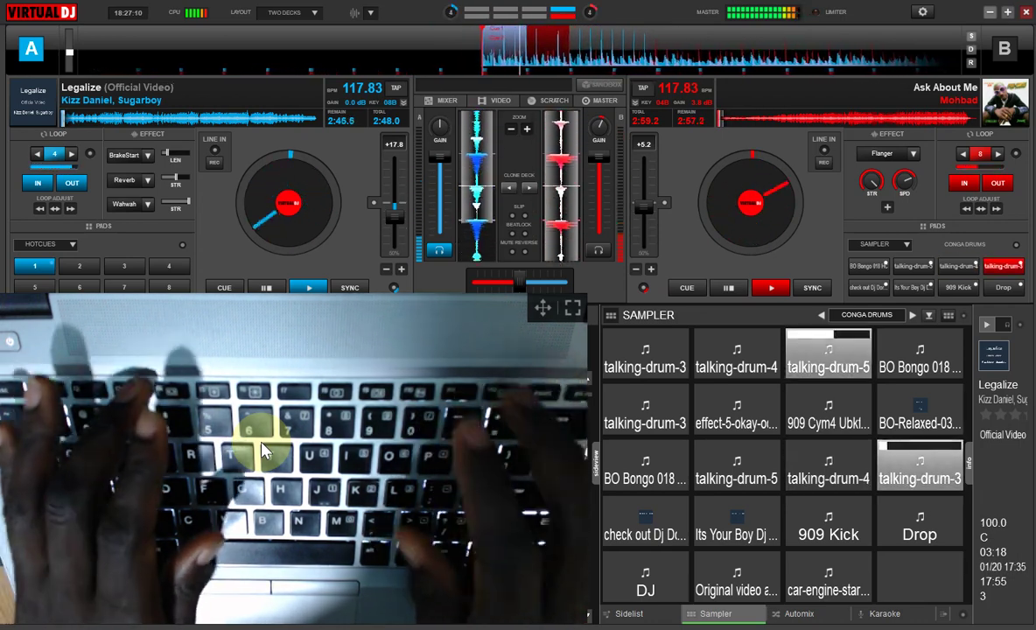
{"action": "key", "text": "3"}
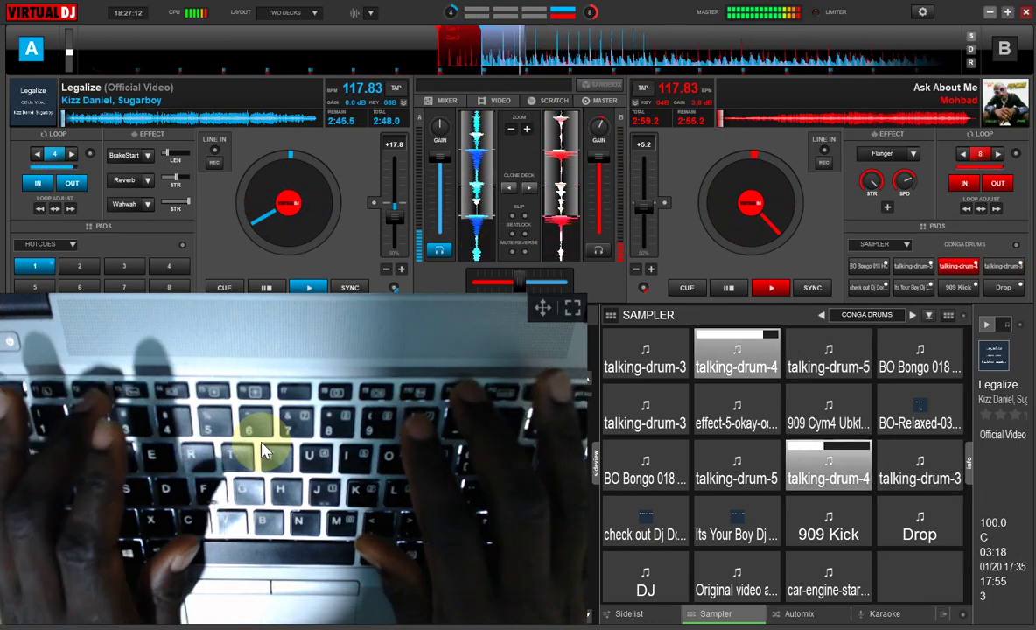
{"action": "key", "text": "2"}
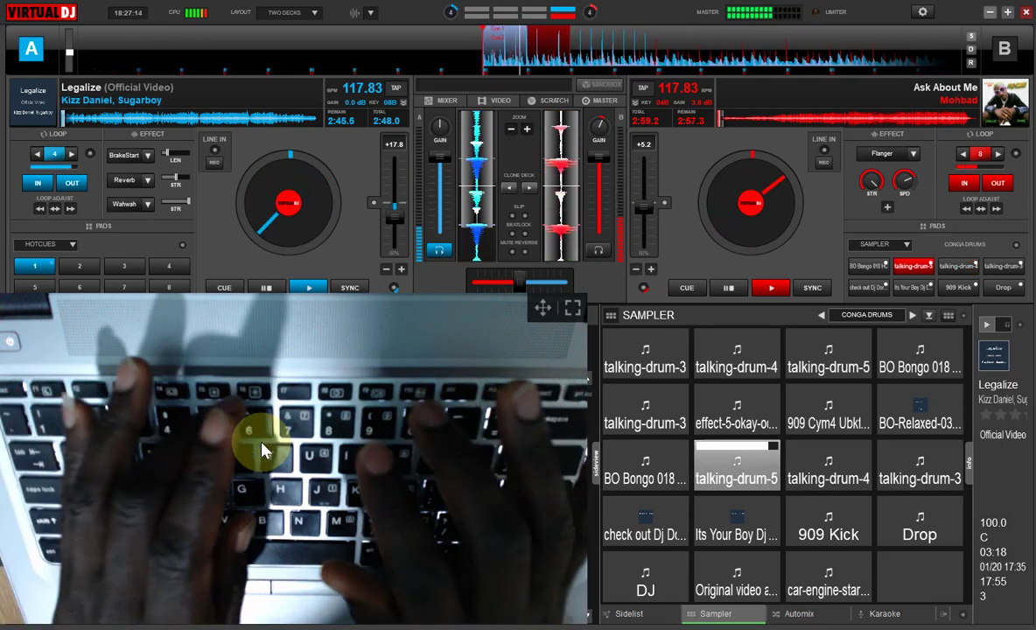
{"action": "key", "text": "7"}
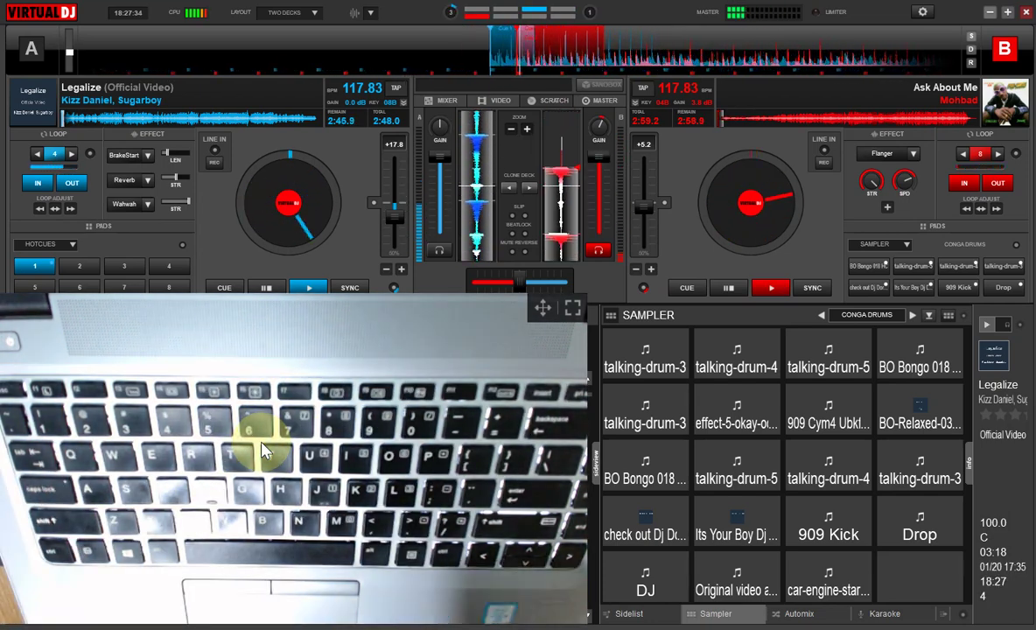
- Trigger the Drop, 909 Kick, DJ and "check out" voice samples from the Conga Drums bank over deck A's loop
{"action": "left_click", "coordinate": [898, 528]}
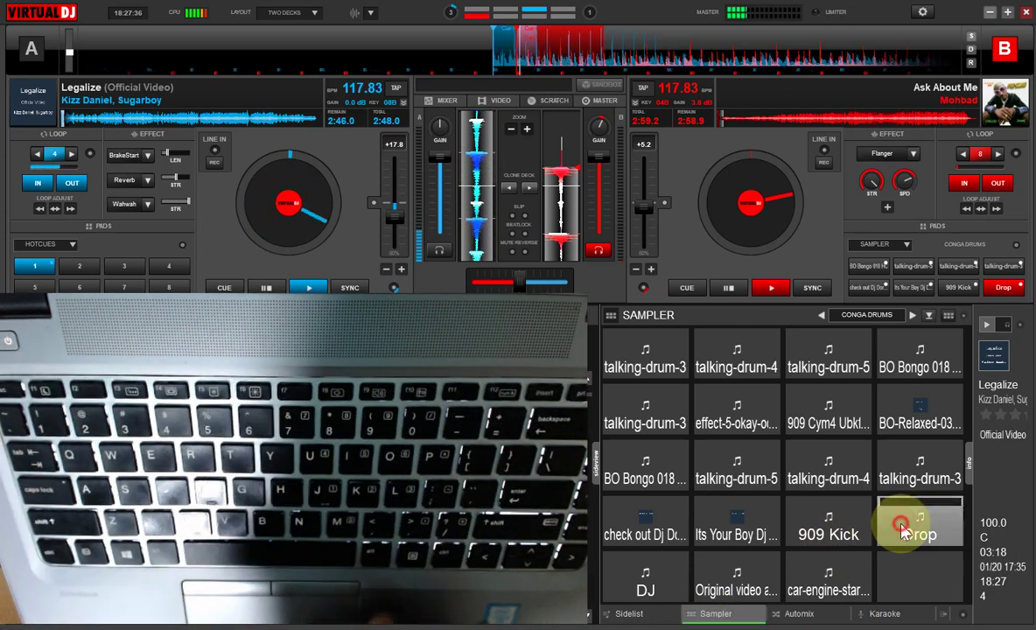
{"action": "left_click", "coordinate": [901, 530]}
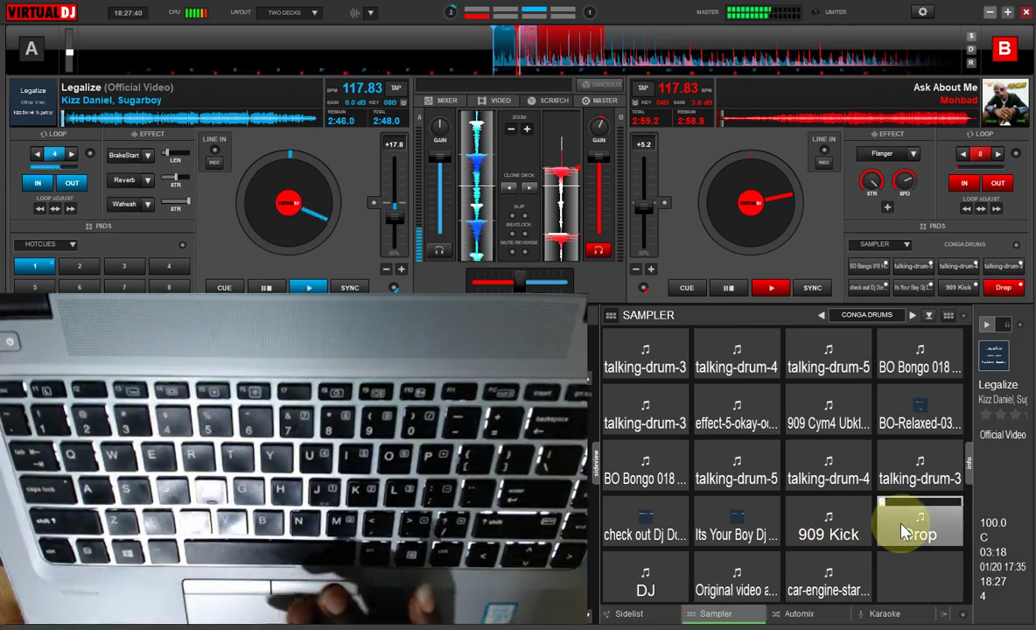
{"action": "left_click", "coordinate": [835, 535]}
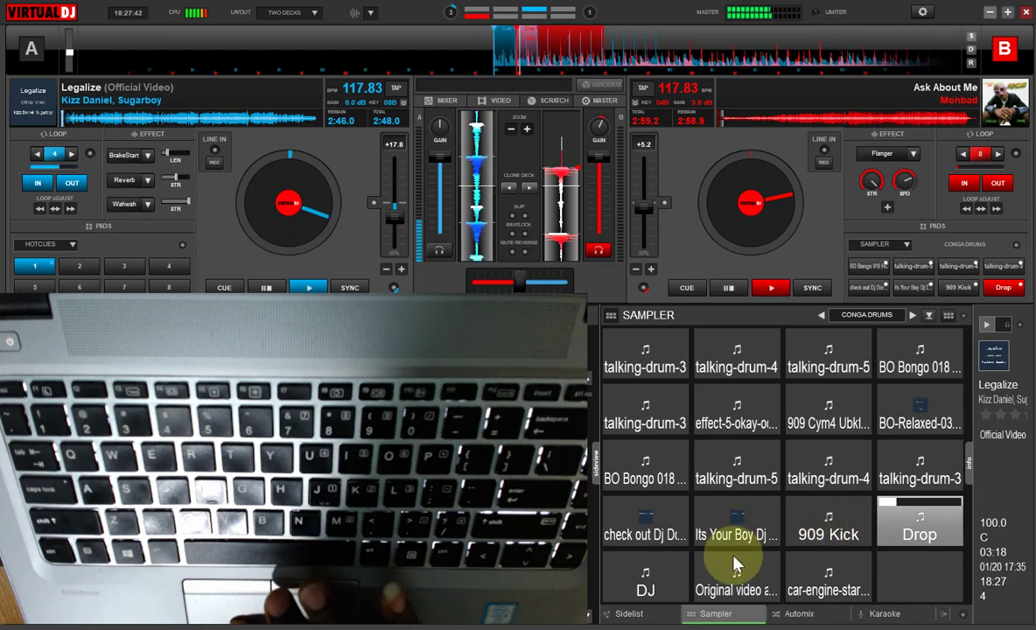
{"action": "left_click", "coordinate": [661, 591]}
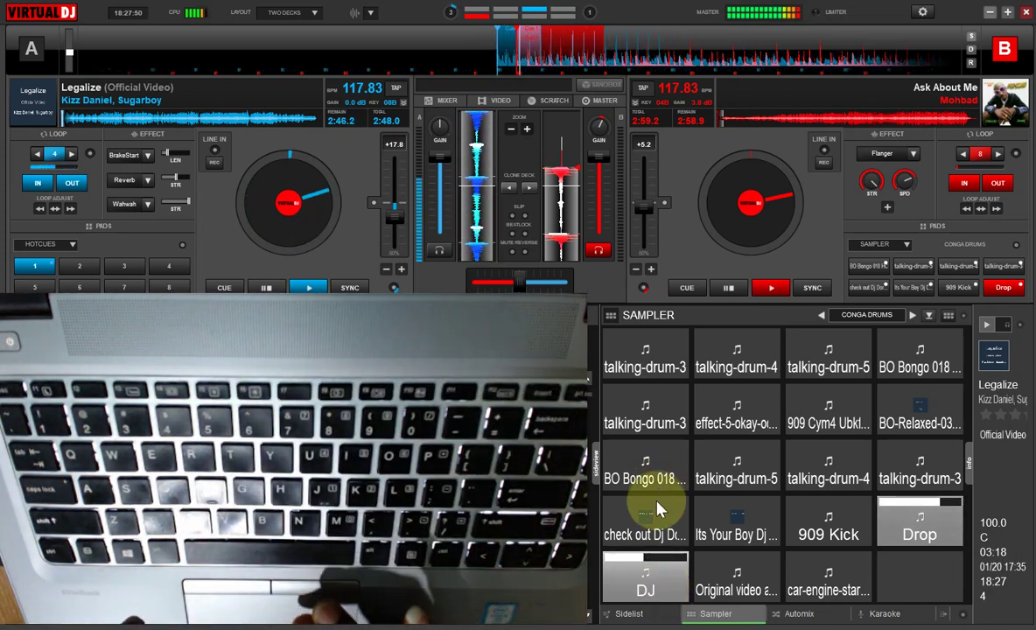
{"action": "left_click", "coordinate": [658, 515]}
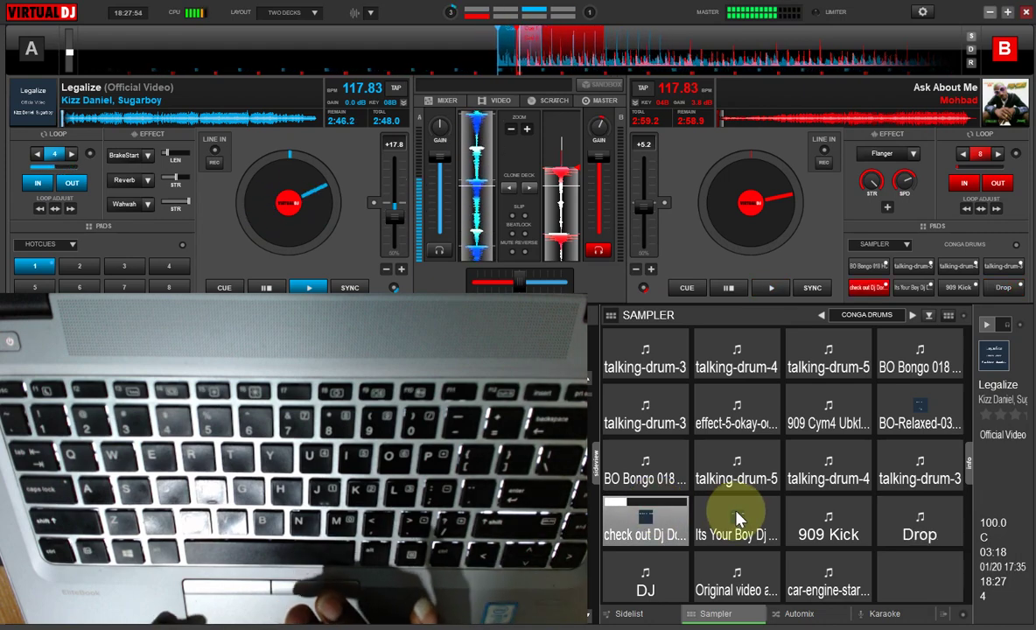
- Trigger the "Original video" and car-engine samples from the Conga Drums bank over deck A's loop
{"action": "left_click", "coordinate": [733, 591]}
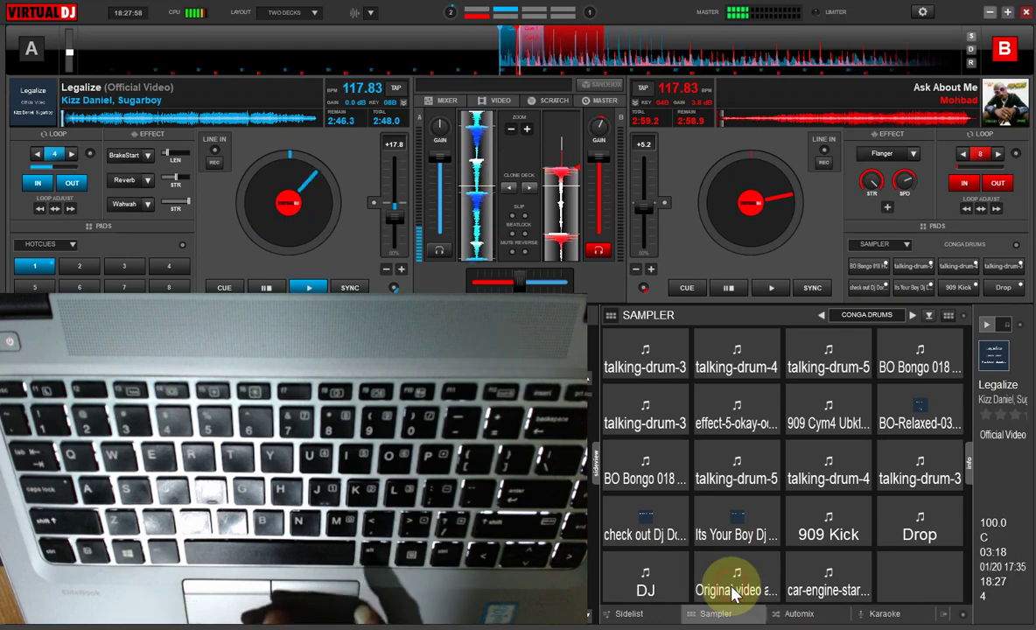
{"action": "left_click", "coordinate": [733, 592]}
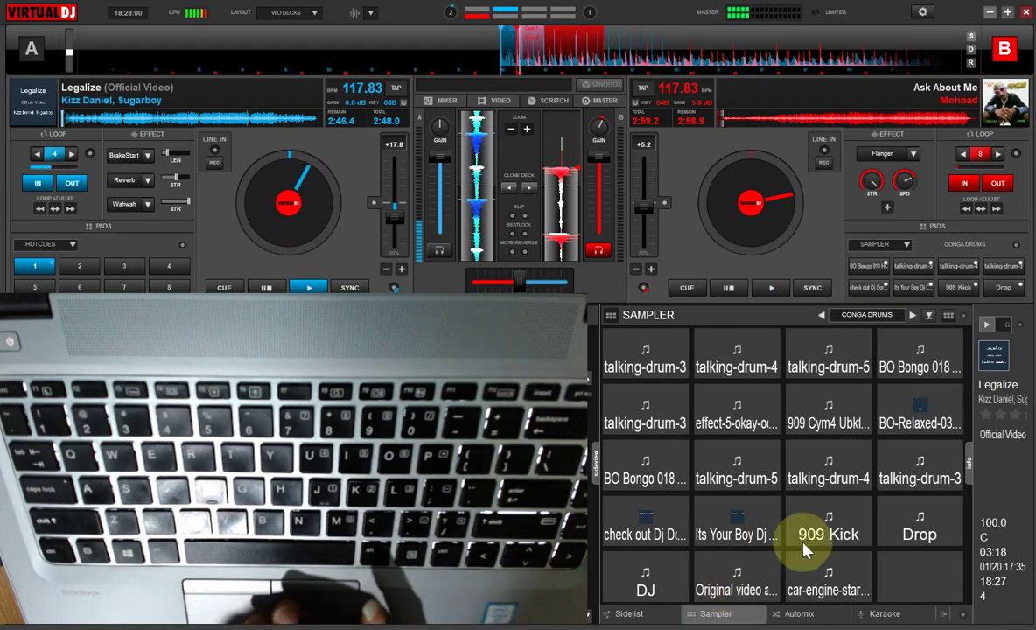
{"action": "left_click", "coordinate": [819, 588]}
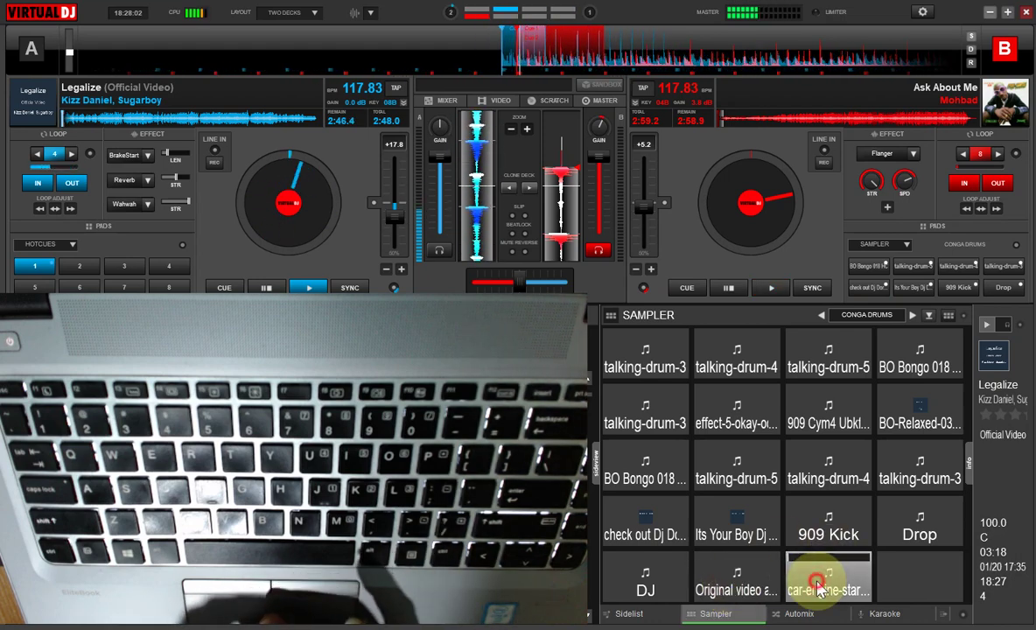
{"action": "left_click", "coordinate": [818, 588]}
{"action": "left_click", "coordinate": [818, 588]}
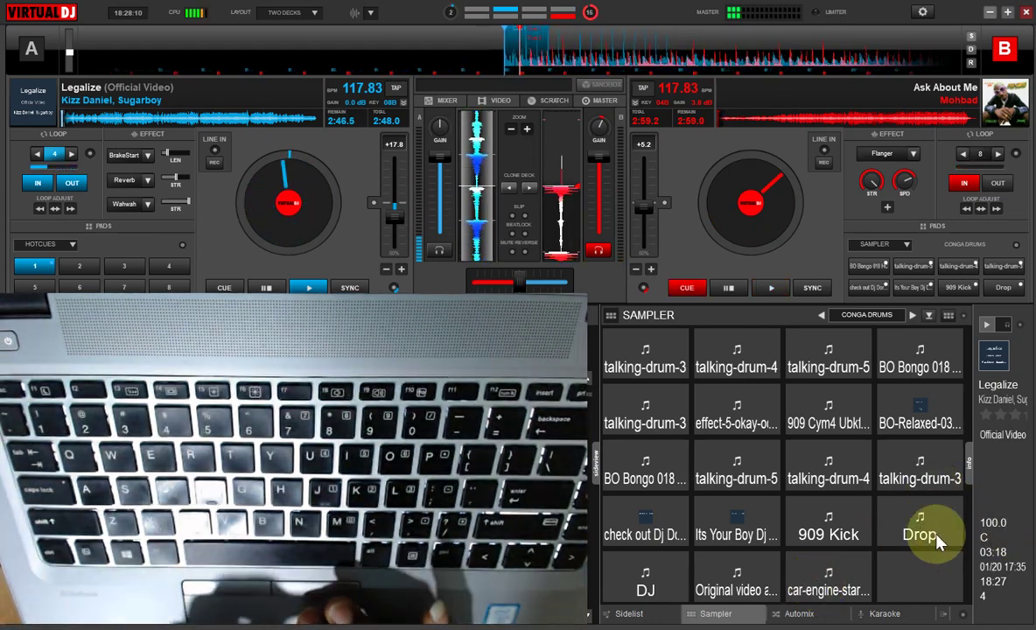
- Trigger the Drop sample over deck A's looped Legalize track and make deck A the active deck
{"action": "left_click", "coordinate": [917, 520]}
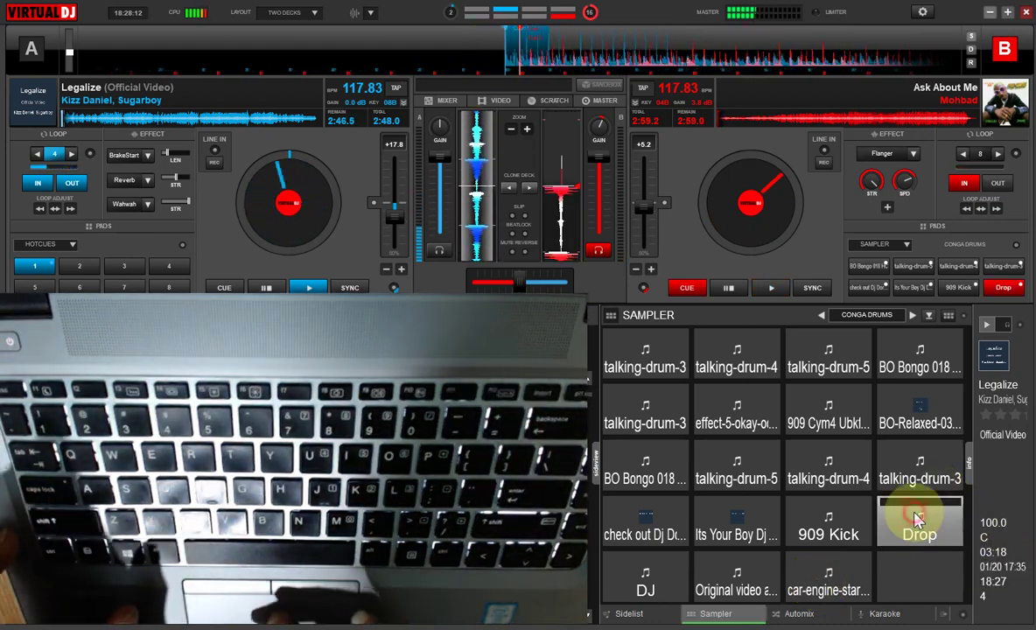
{"action": "left_click", "coordinate": [916, 520]}
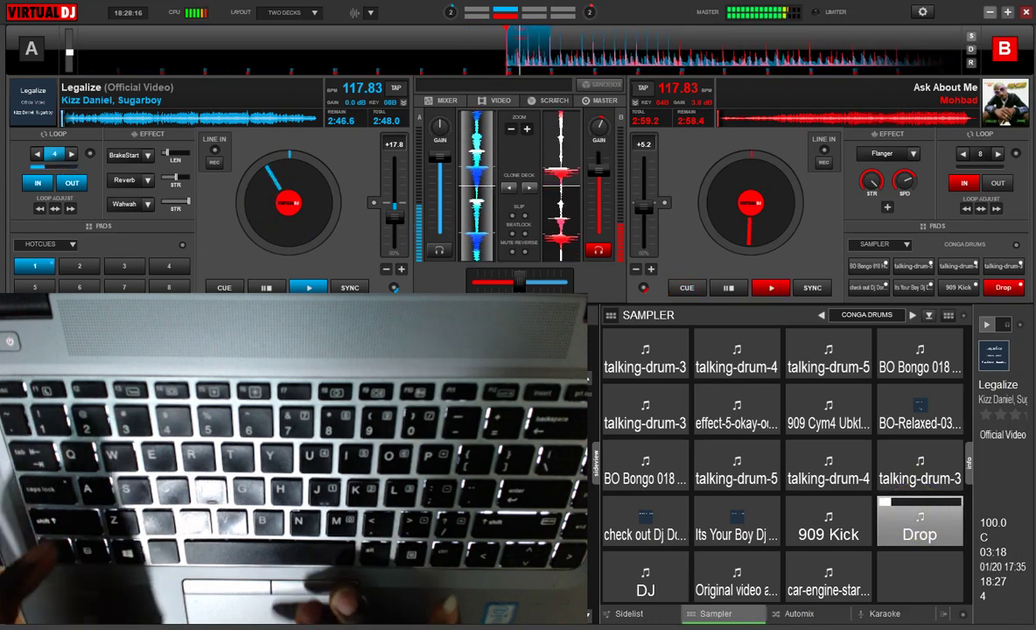
{"action": "key", "text": "Tab"}
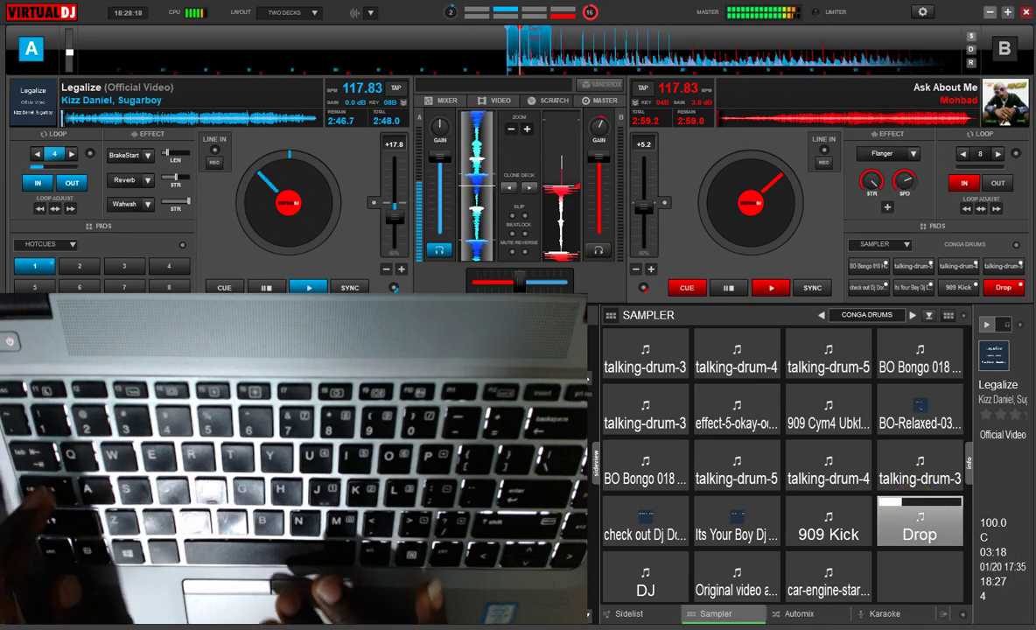